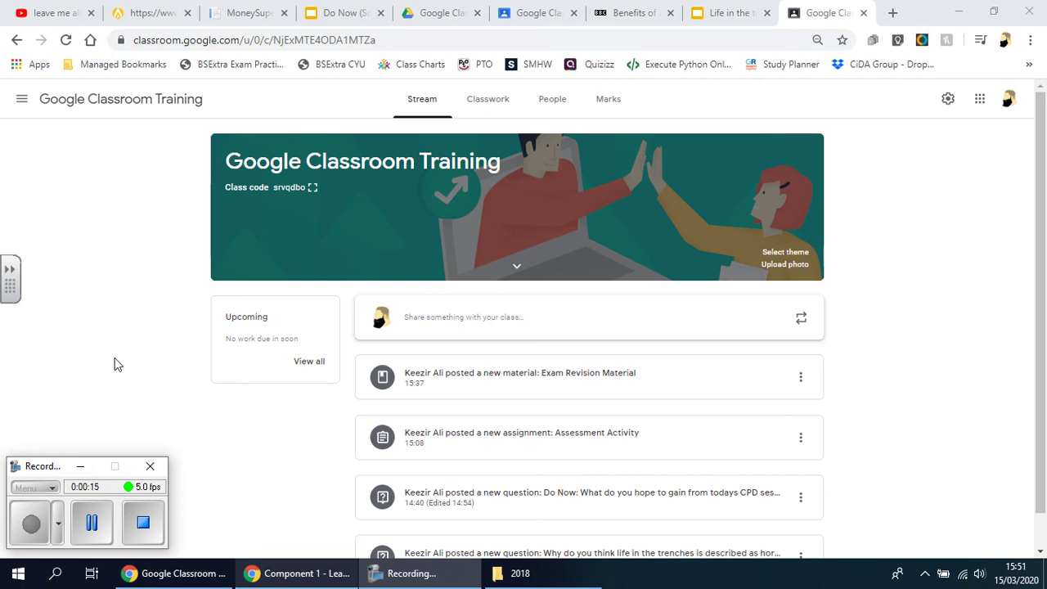
Switch from Google Classroom to the 'Life in the trenches' presentation tab
{"action": "left_click", "coordinate": [720, 12]}
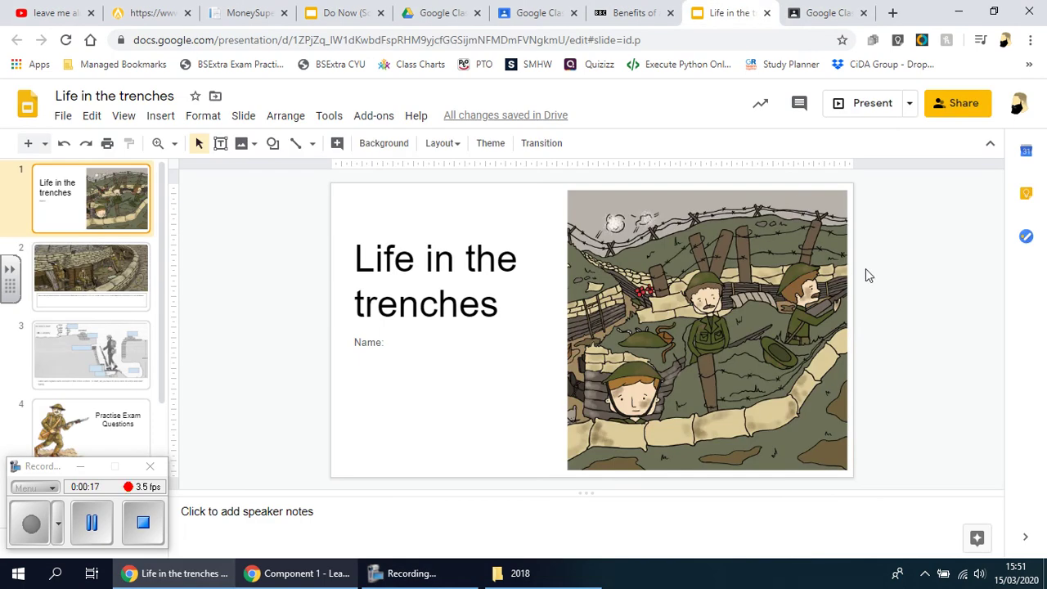
{"action": "left_click", "coordinate": [81, 466]}
{"action": "left_click_drag", "start_coordinate": [162, 249], "coordinate": [131, 217]}
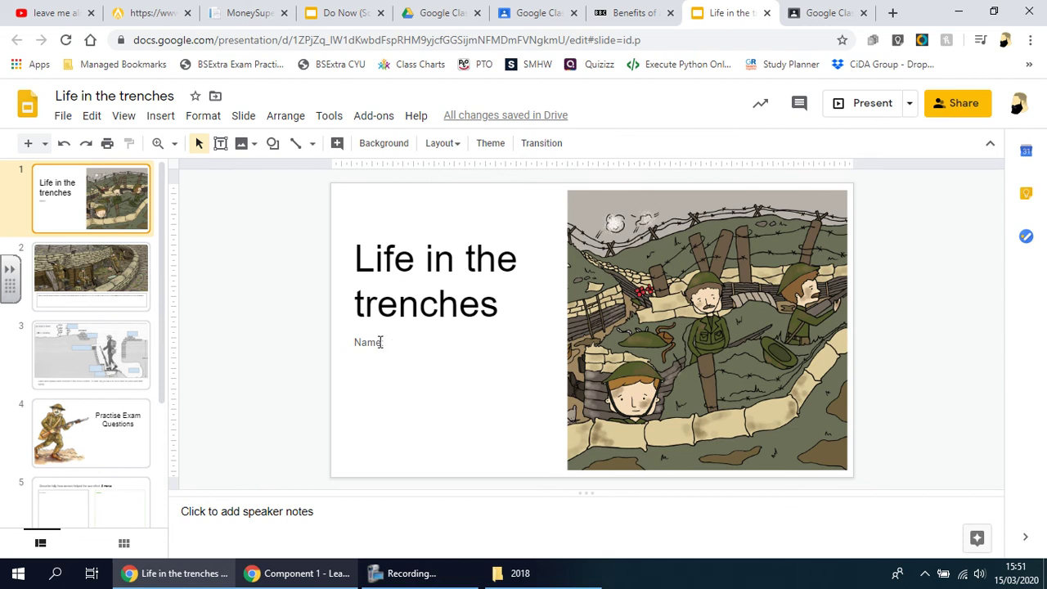
Select the title slide's Name text box and check the Insert menu without inserting anything
{"action": "key", "text": "Tab"}
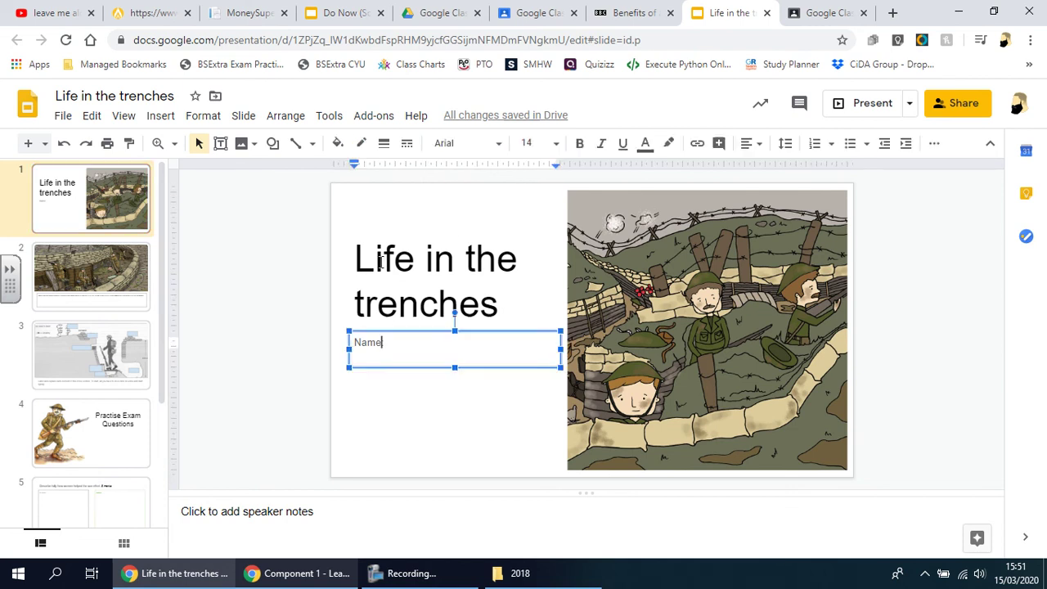
{"action": "left_click", "coordinate": [380, 260]}
{"action": "left_click", "coordinate": [384, 346]}
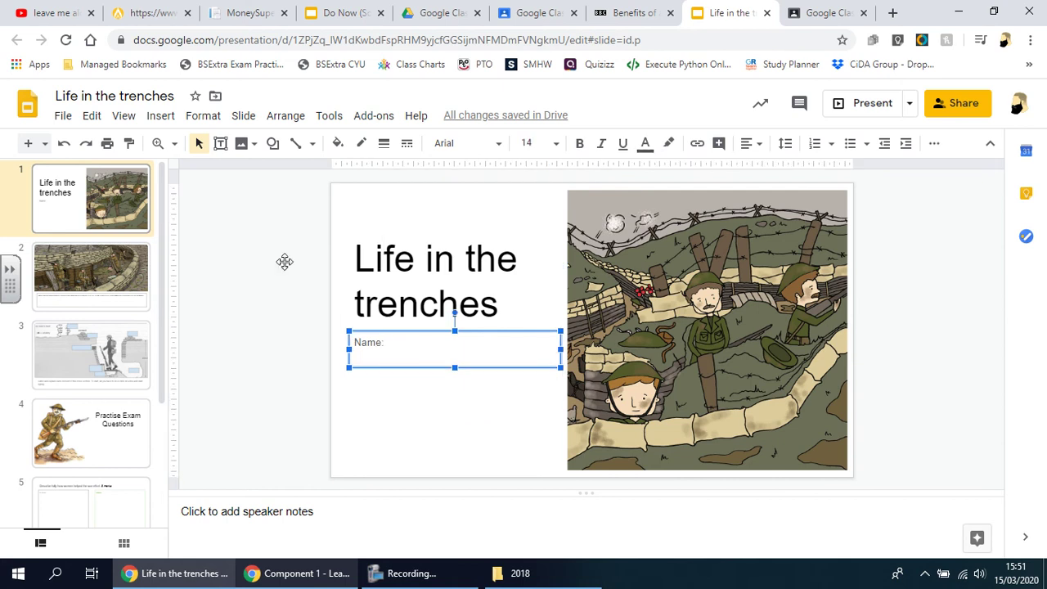
{"action": "left_click", "coordinate": [156, 117]}
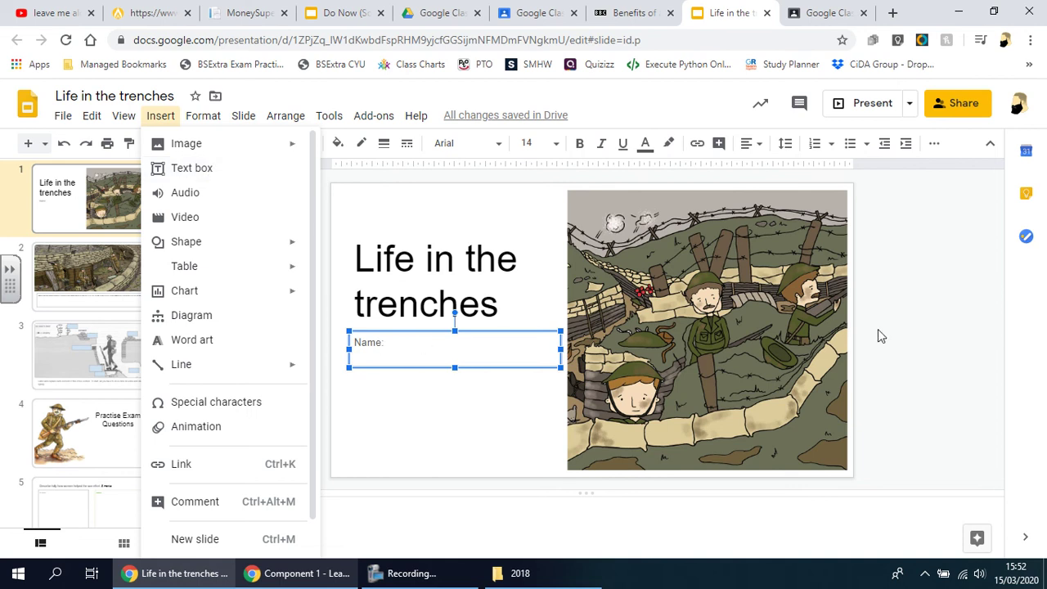
{"action": "left_click", "coordinate": [504, 321]}
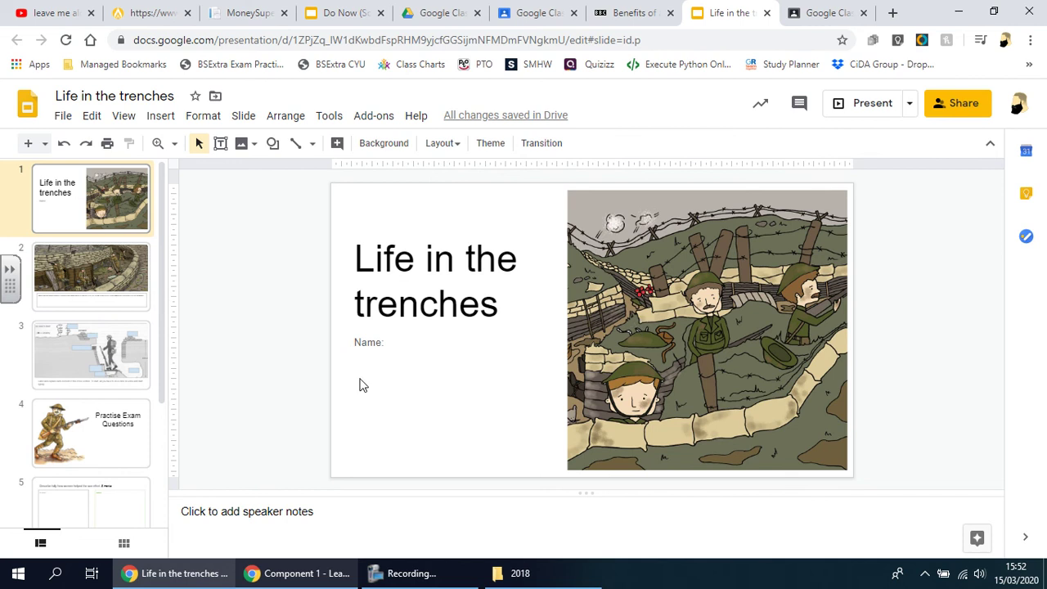
Type 'Their name' after the Name label, then delete it to leave the line blank
{"action": "left_click", "coordinate": [389, 344]}
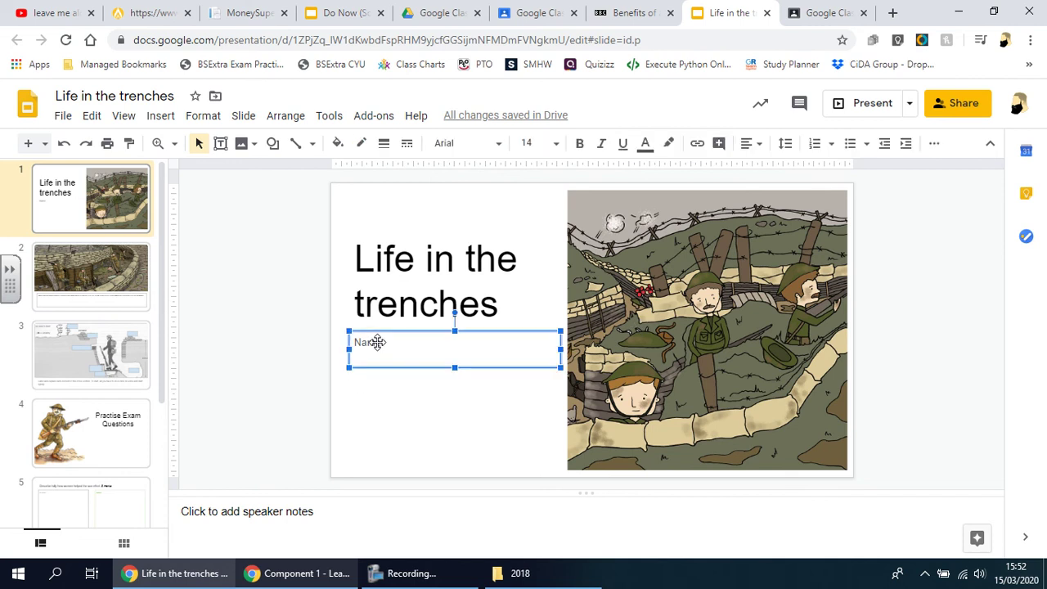
{"action": "left_click", "coordinate": [389, 344]}
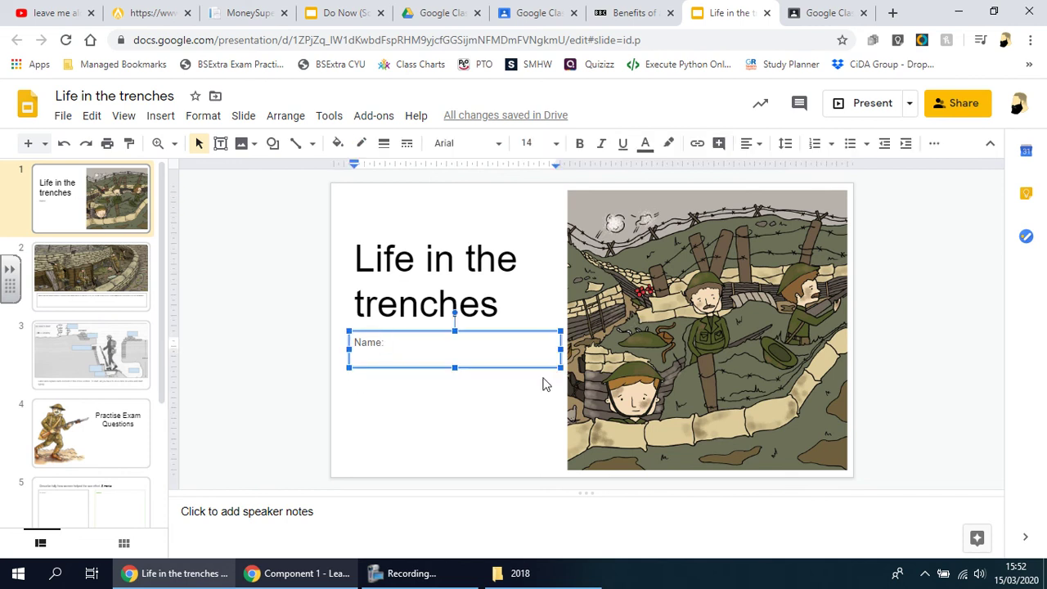
{"action": "type", "text": "Their name"}
{"action": "left_click_drag", "start_coordinate": [398, 344], "coordinate": [472, 347]}
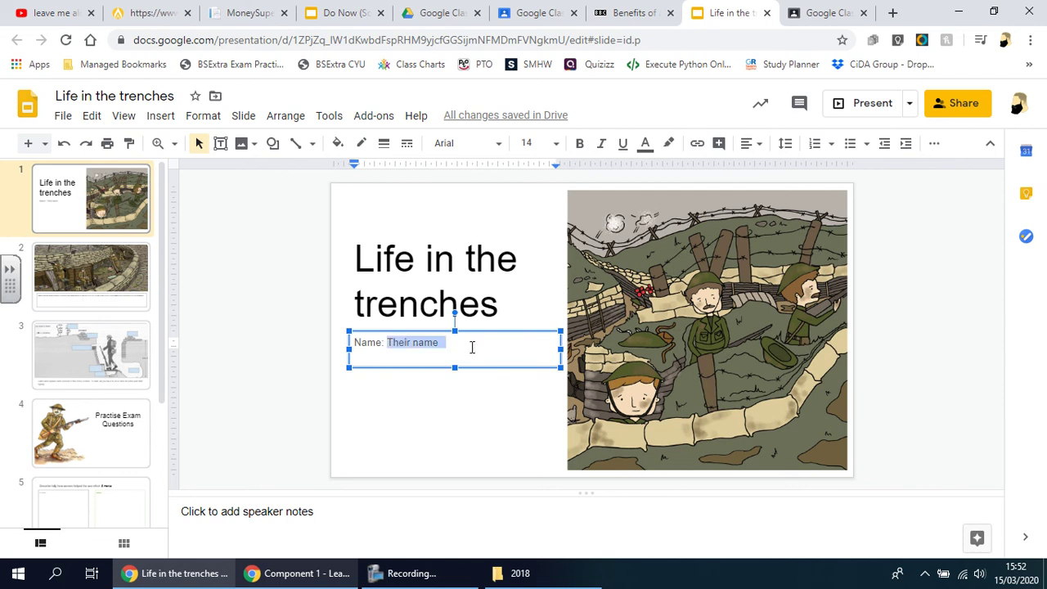
{"action": "key", "text": "BackSpace"}
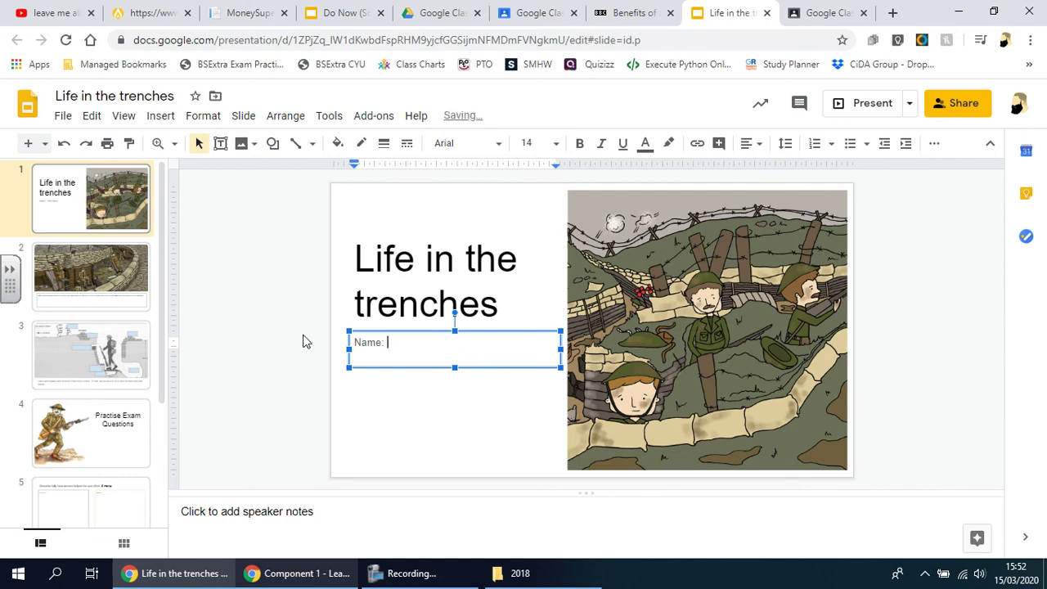
{"action": "left_click", "coordinate": [436, 299]}
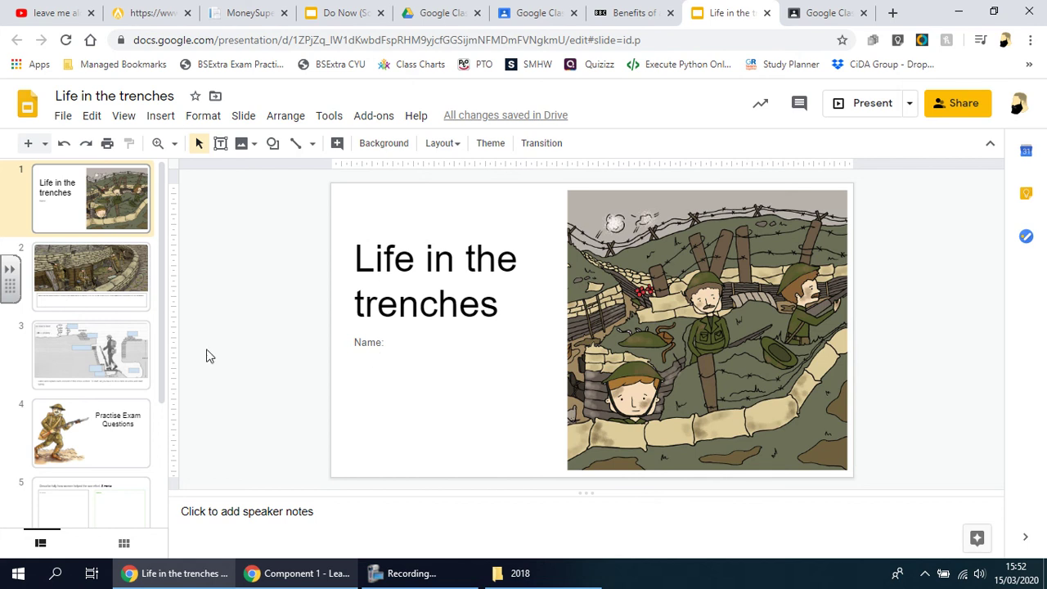
Open slide 2, shrink the speaker notes and hide the menus to enlarge the slide
{"action": "left_click", "coordinate": [93, 301]}
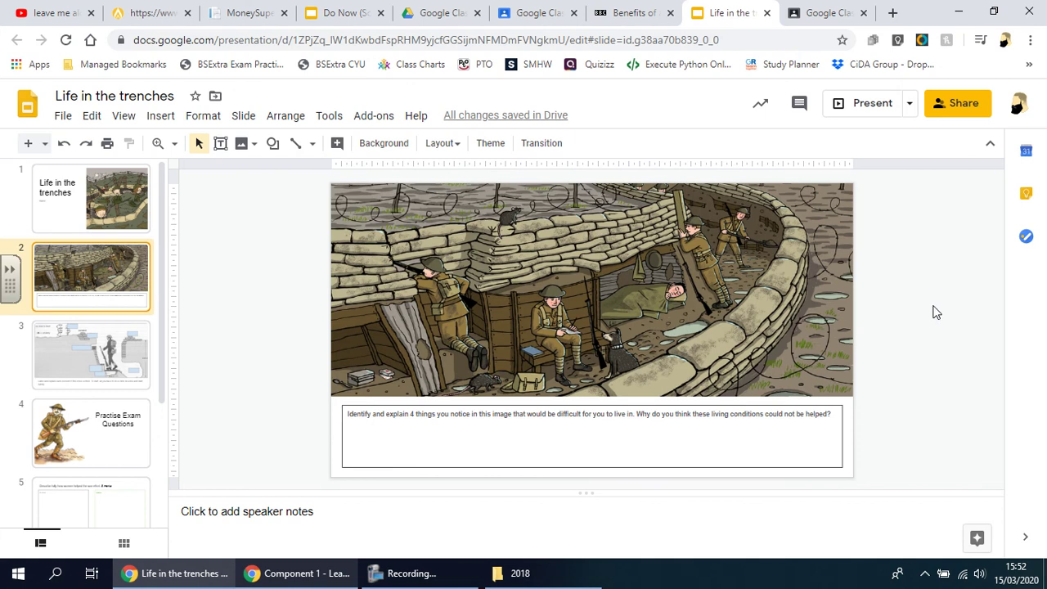
{"action": "left_click_drag", "start_coordinate": [584, 493], "coordinate": [586, 533]}
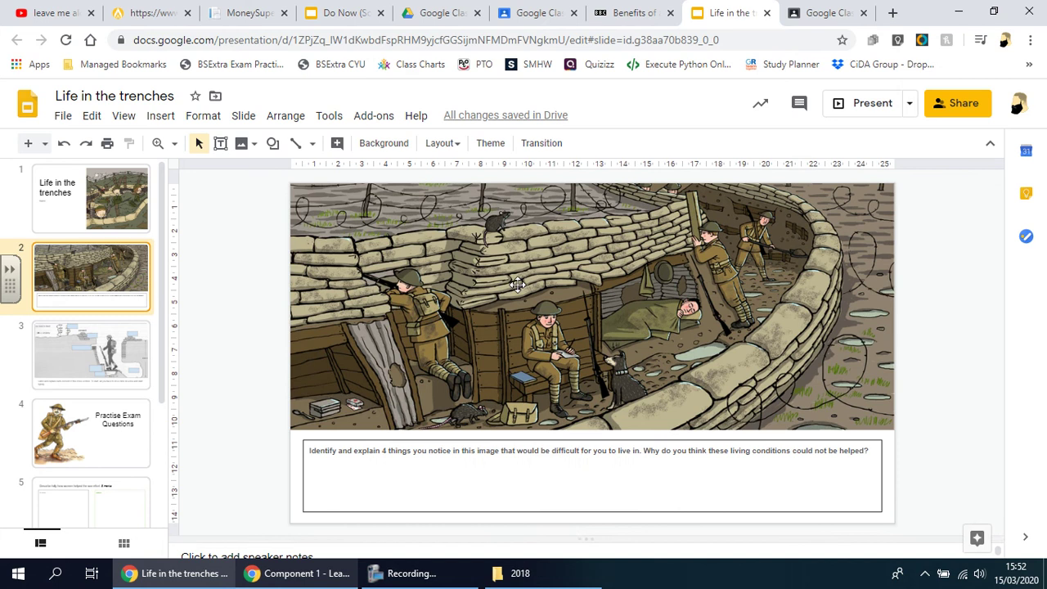
{"action": "left_click", "coordinate": [991, 148]}
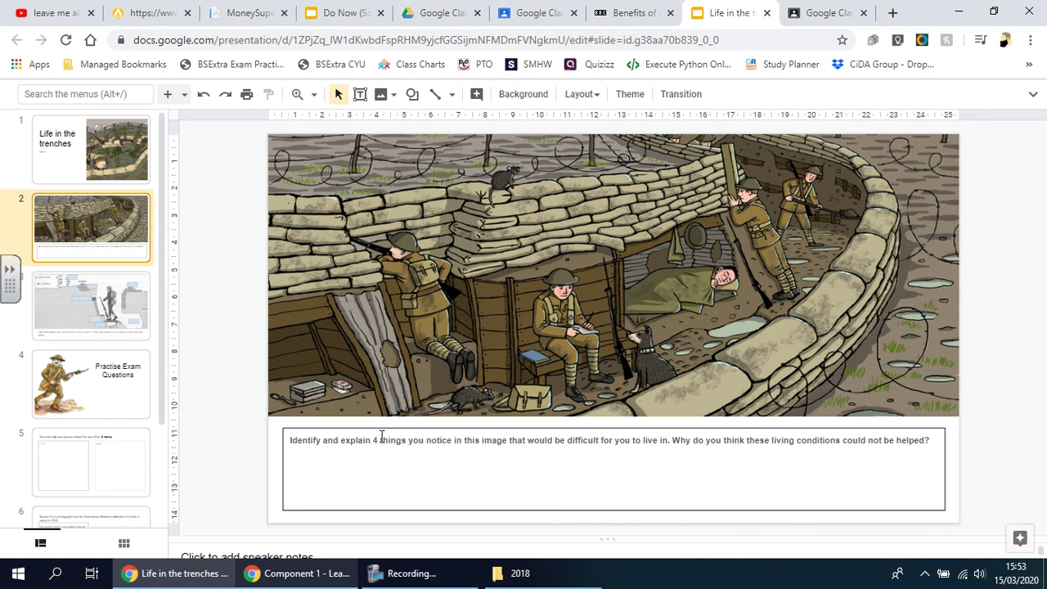
Give slide 2's question text box a blue border
{"action": "left_click", "coordinate": [358, 427]}
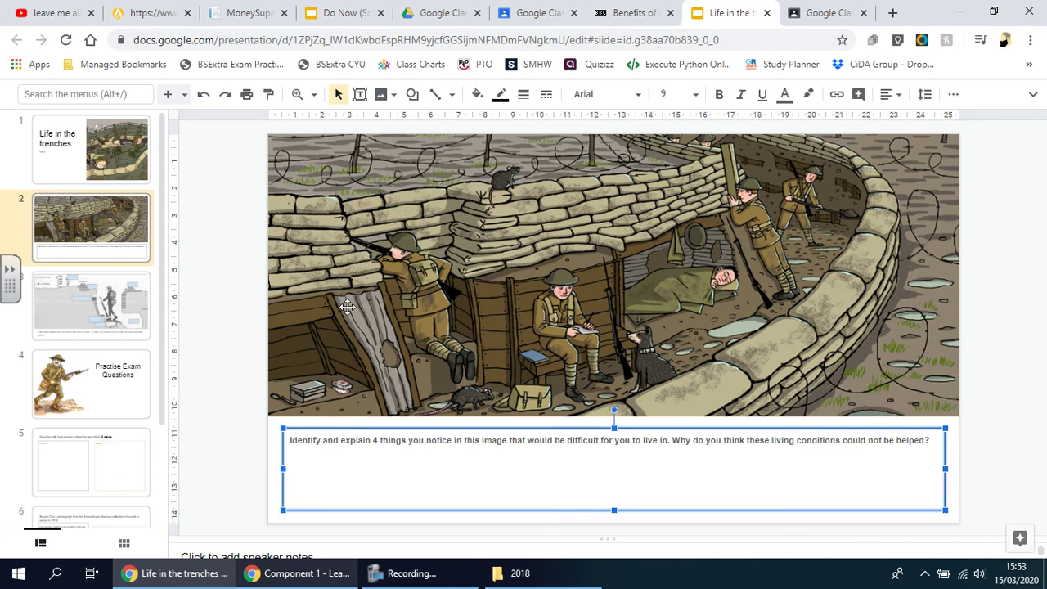
{"action": "left_click", "coordinate": [501, 96]}
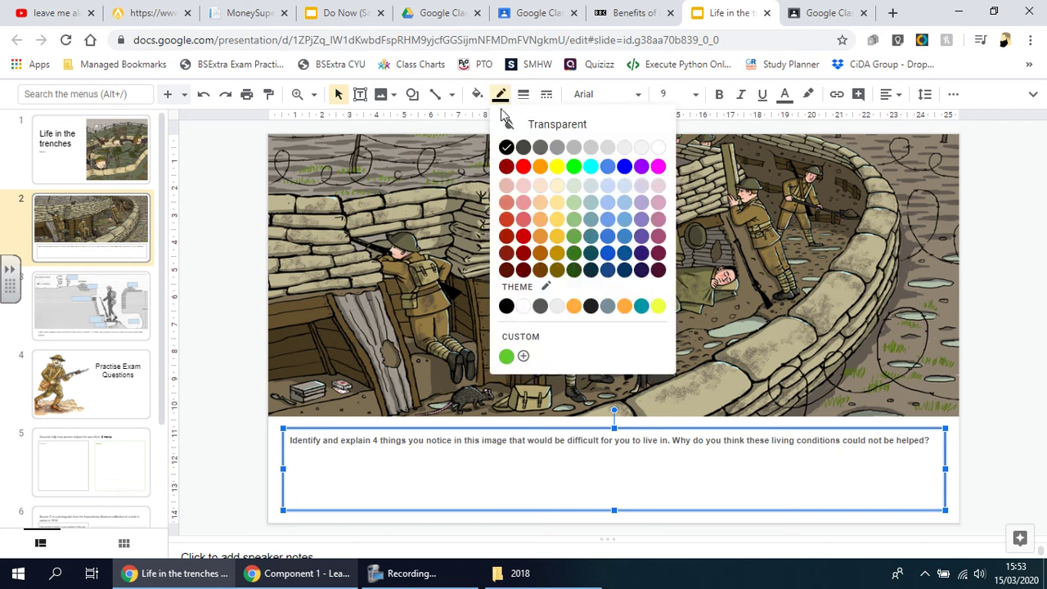
{"action": "left_click", "coordinate": [608, 167]}
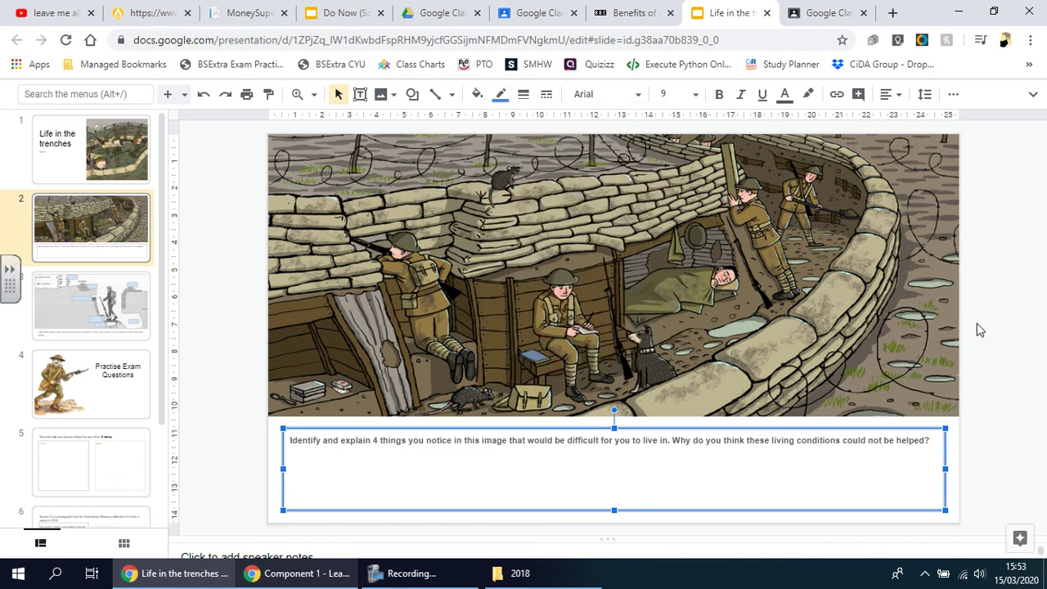
{"action": "left_click", "coordinate": [1021, 401]}
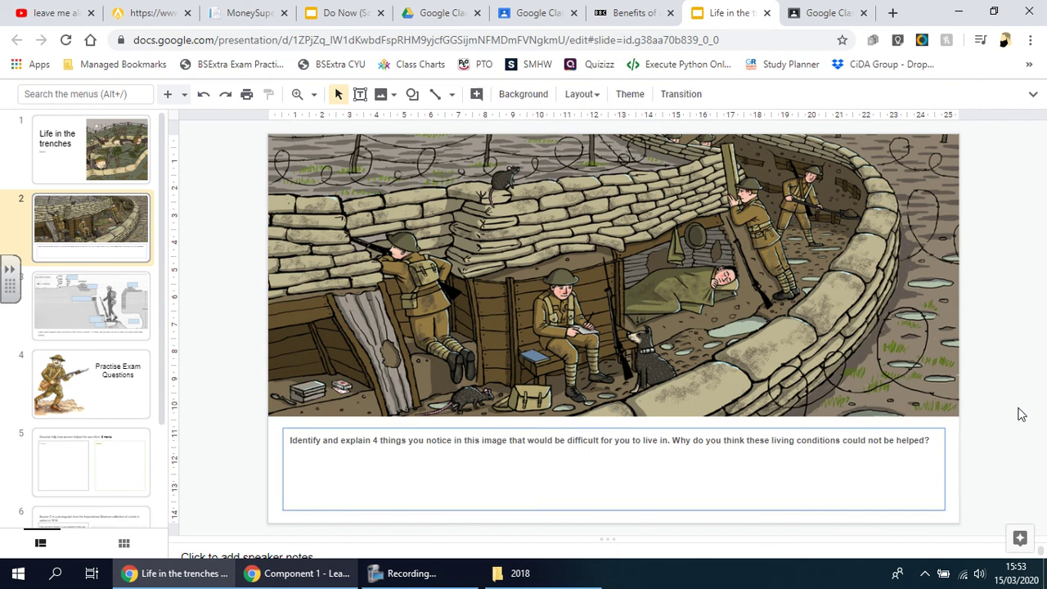
Try adding unbolded answer text below the question, leaving empty room in the box
{"action": "left_click", "coordinate": [599, 462]}
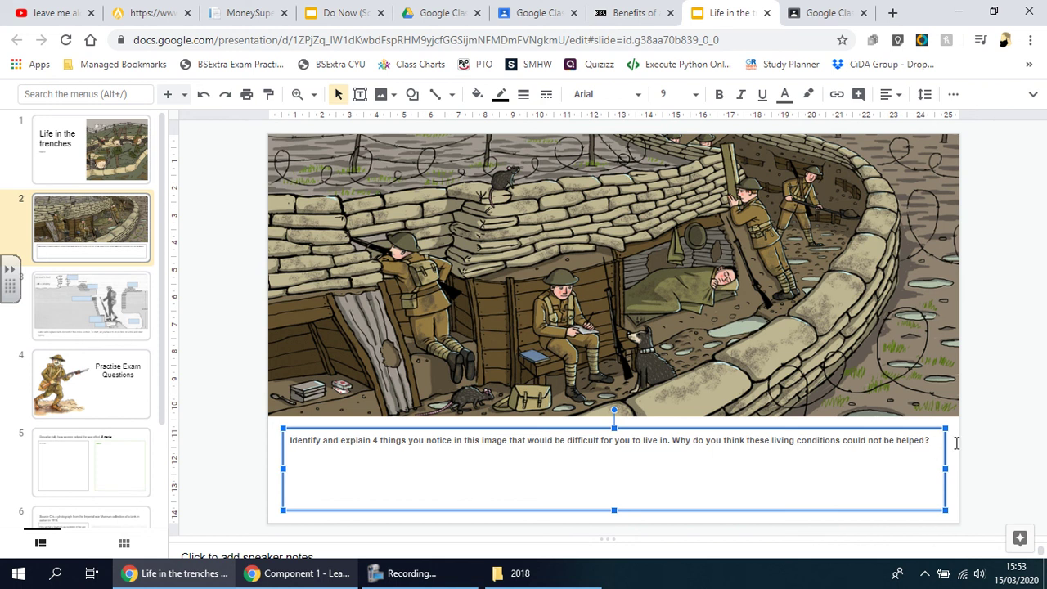
{"action": "left_click", "coordinate": [925, 441]}
{"action": "key", "text": "ctrl+b"}
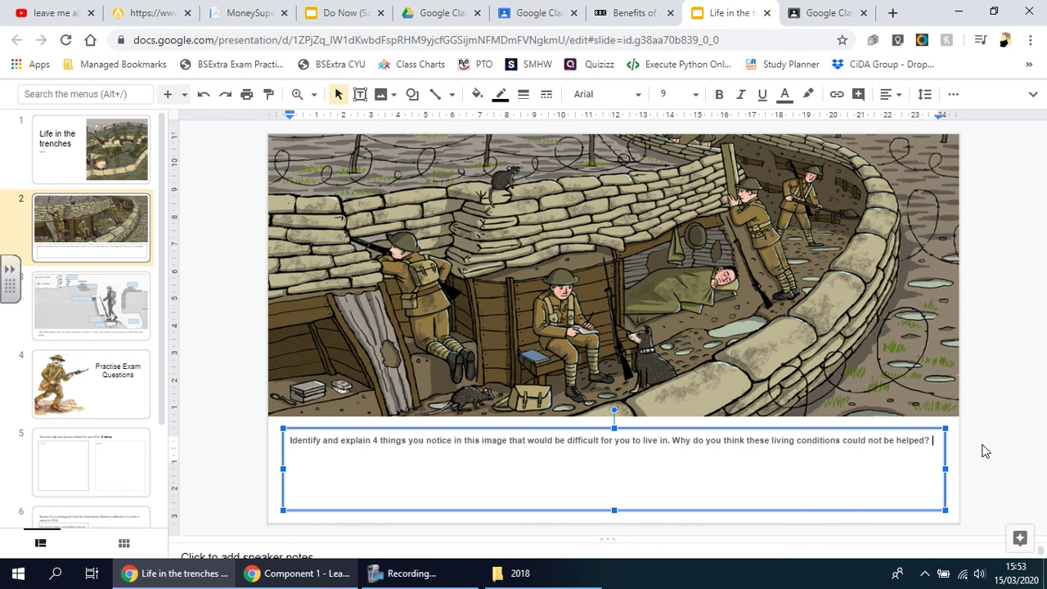
{"action": "key", "text": "Return"}
{"action": "type", "text": "Answ"}
{"action": "key", "text": "BackSpace"}
{"action": "key", "text": "BackSpace"}
{"action": "key", "text": "BackSpace"}
{"action": "key", "text": "BackSpace"}
{"action": "key", "text": "BackSpace"}
{"action": "key", "text": "BackSpace"}
{"action": "key", "text": "BackSpace"}
{"action": "type", "text": "A"}
{"action": "left_click", "coordinate": [221, 294]}
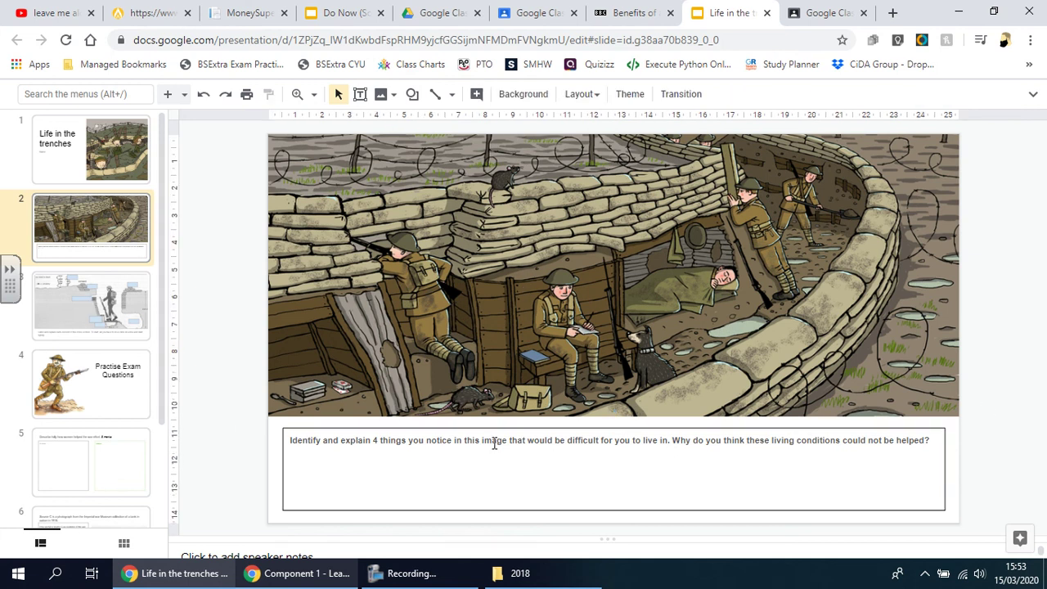
On slide 3, restore the menus and go to Insert > Shape > Shapes for a rectangle
{"action": "left_click", "coordinate": [93, 316]}
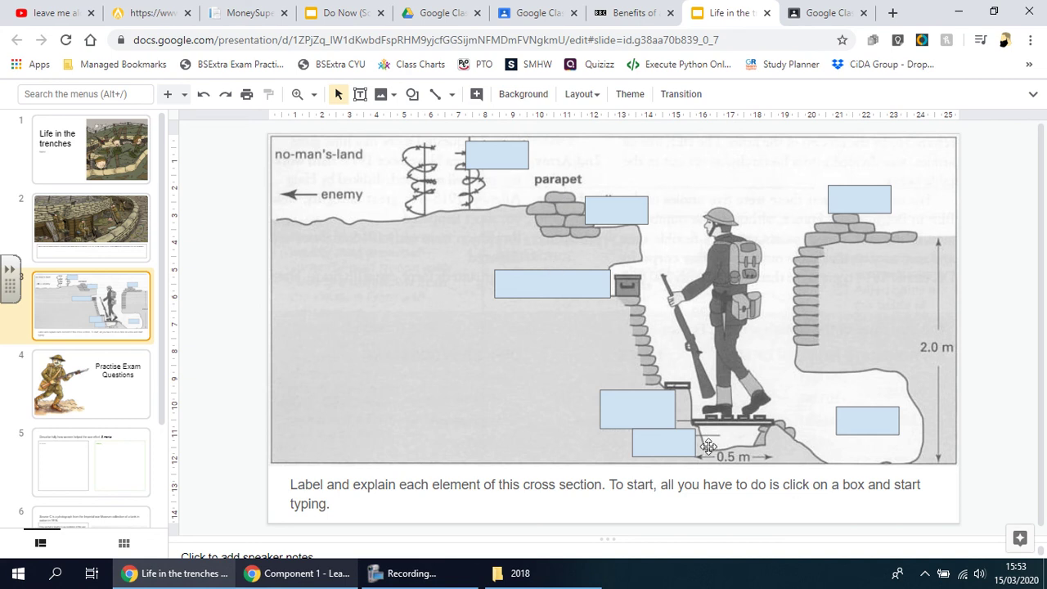
{"action": "left_click", "coordinate": [488, 166]}
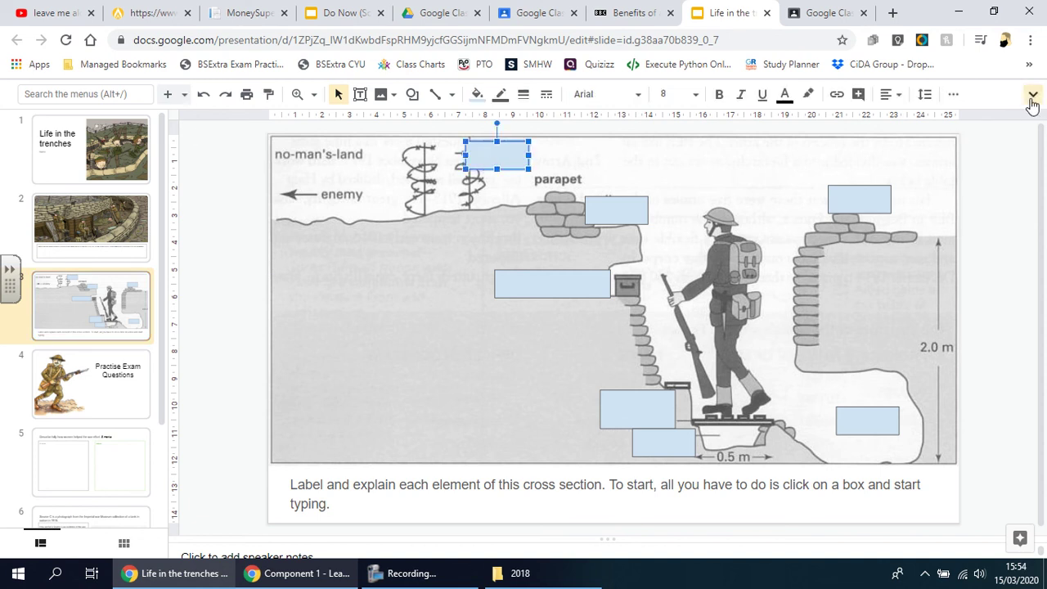
{"action": "left_click", "coordinate": [1033, 103]}
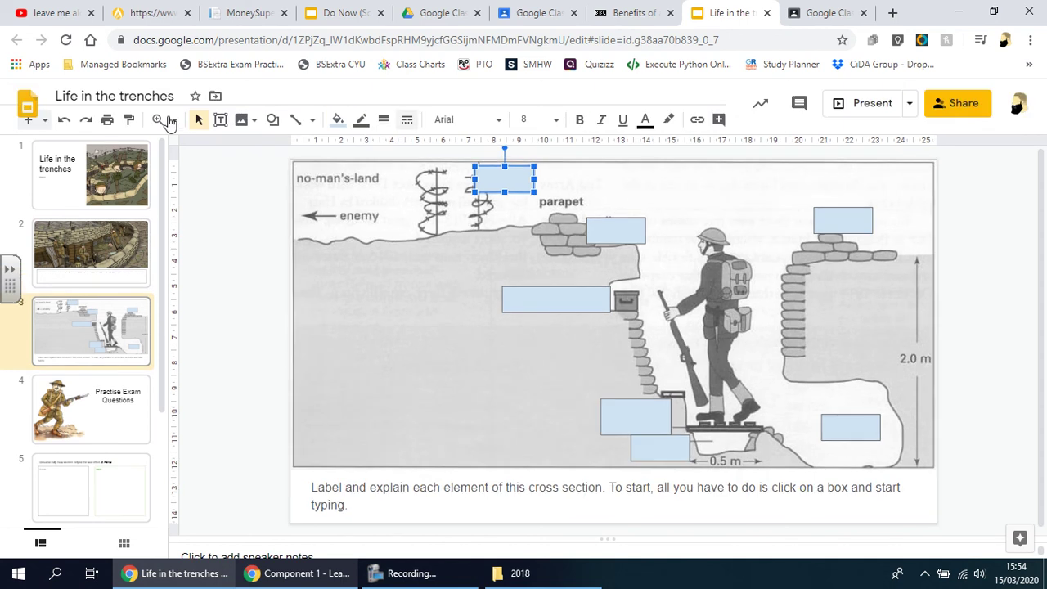
{"action": "left_click", "coordinate": [161, 115]}
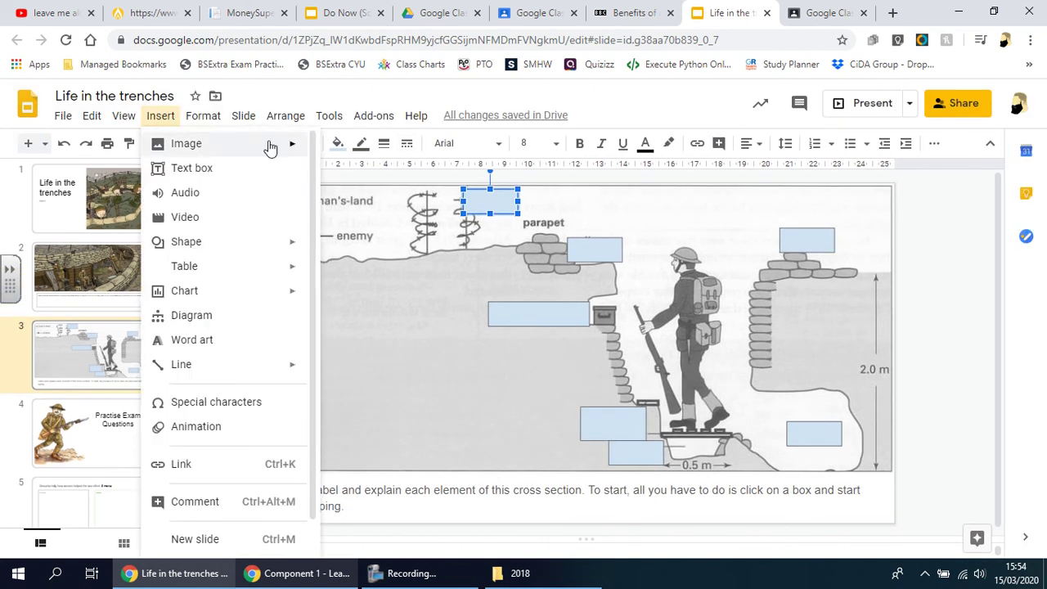
{"action": "mouse_move", "coordinate": [284, 243]}
{"action": "mouse_move", "coordinate": [362, 255]}
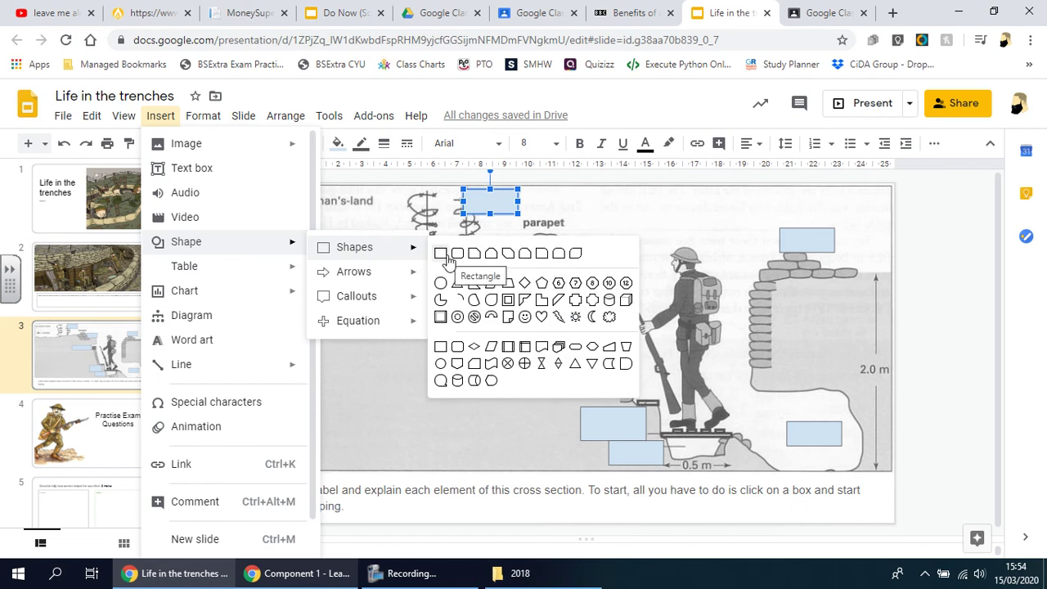
{"action": "left_click", "coordinate": [445, 255]}
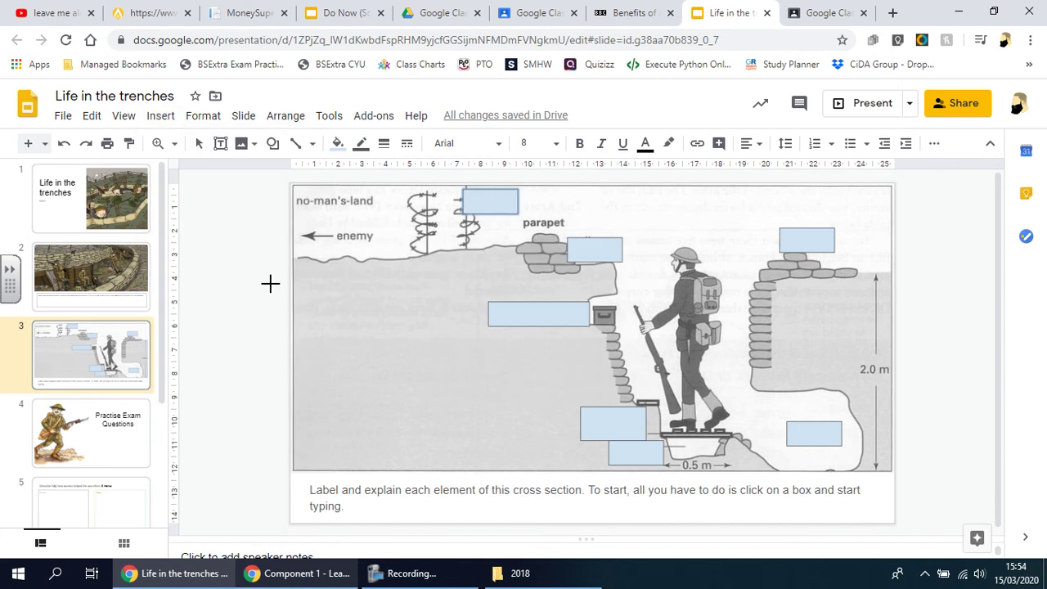
{"action": "left_click_drag", "start_coordinate": [314, 287], "coordinate": [434, 327]}
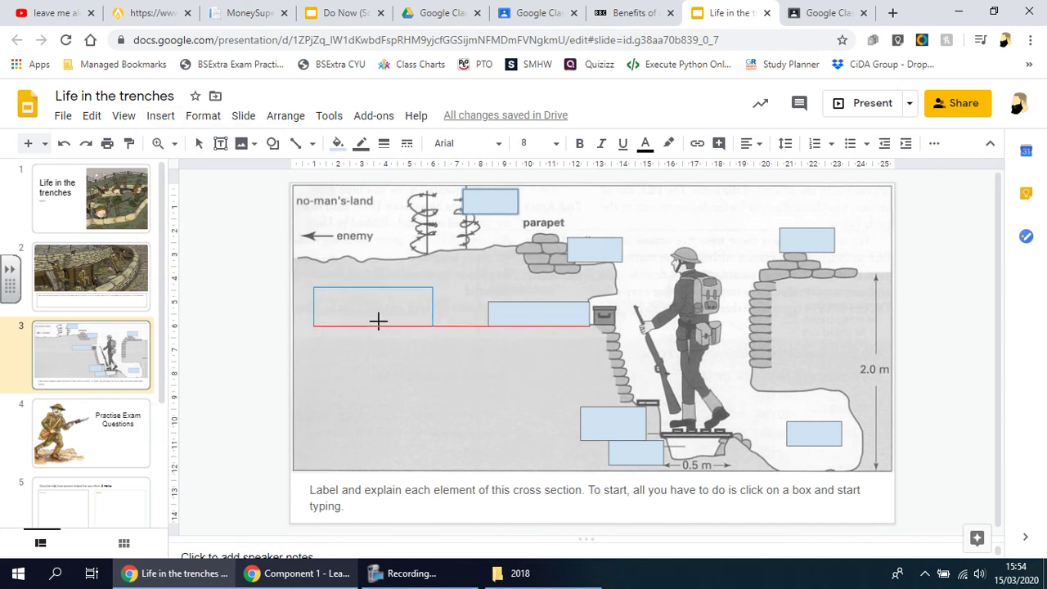
{"action": "left_click_drag", "start_coordinate": [362, 303], "coordinate": [385, 232]}
{"action": "left_click_drag", "start_coordinate": [454, 253], "coordinate": [365, 242]}
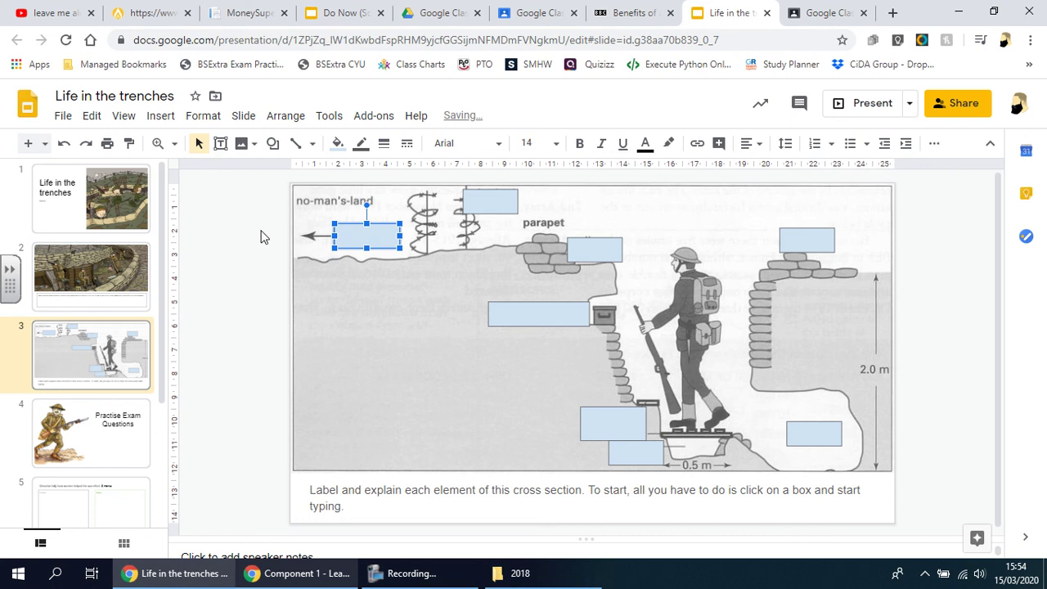
{"action": "left_click", "coordinate": [331, 270]}
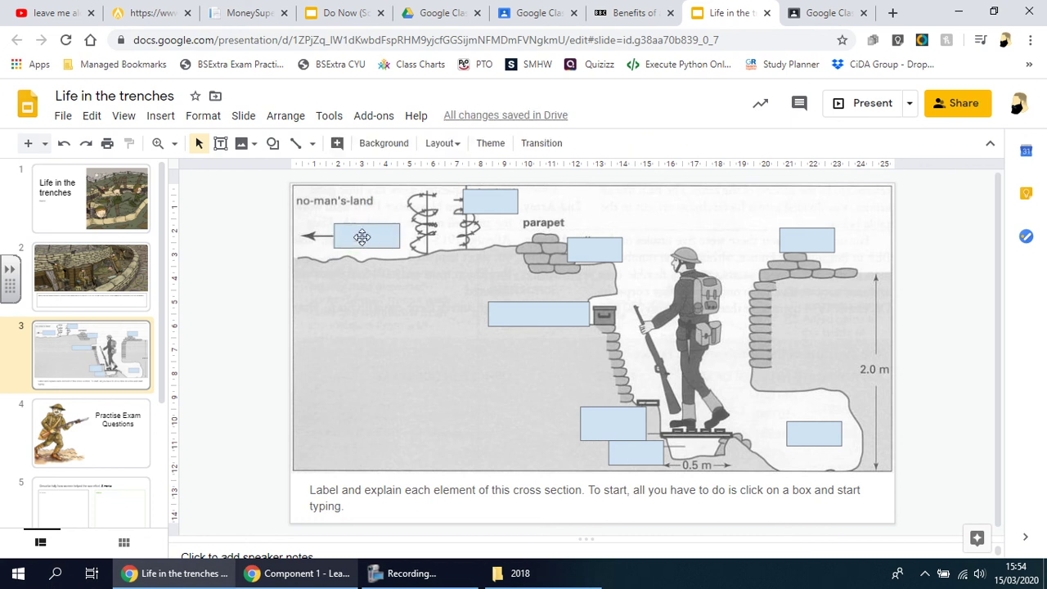
{"action": "key", "text": "Tab"}
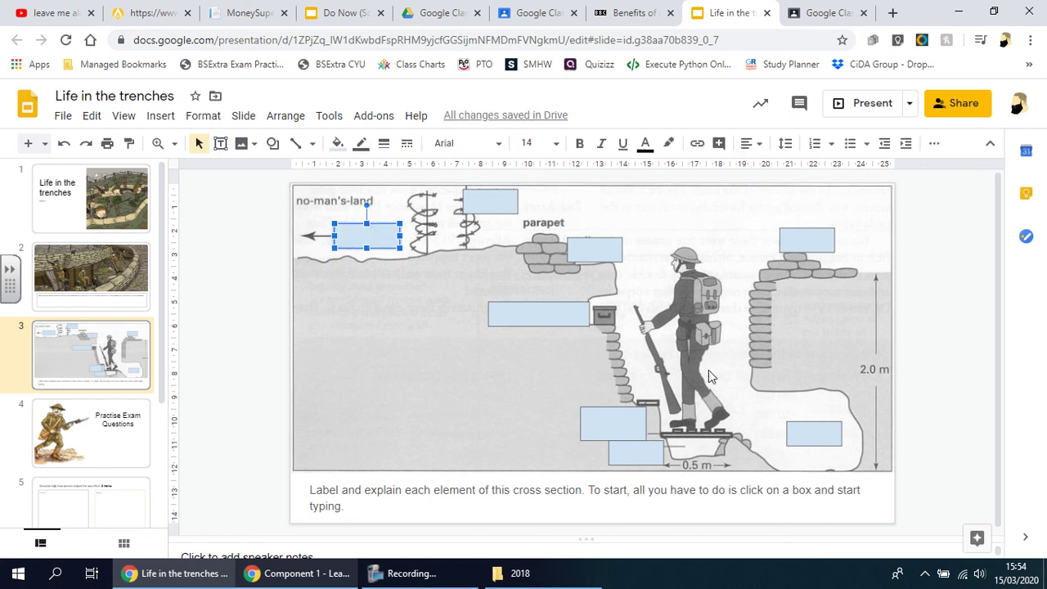
{"action": "type", "text": "Enemy"}
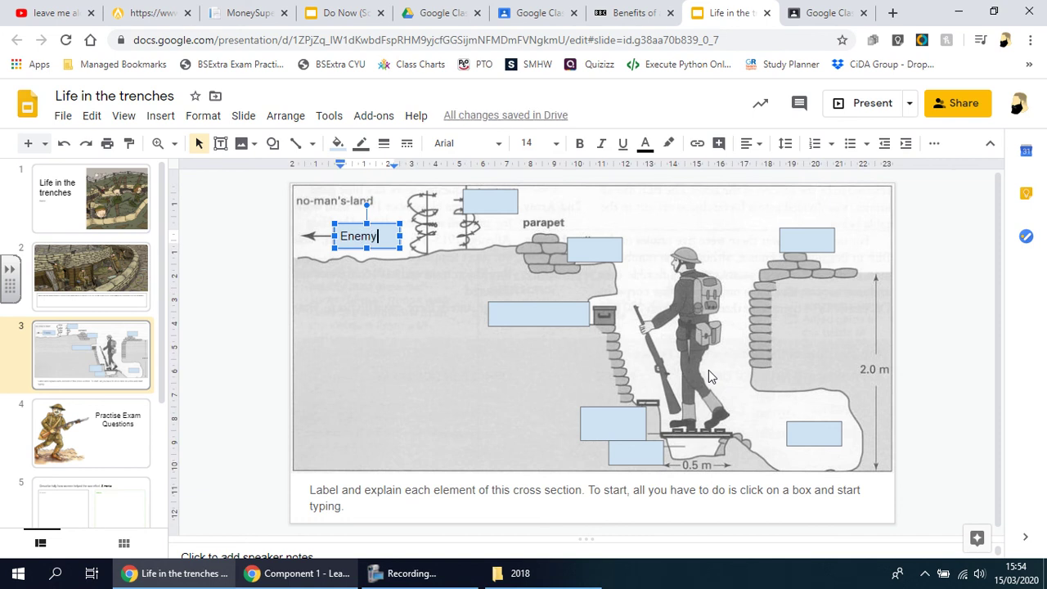
{"action": "left_click", "coordinate": [351, 248]}
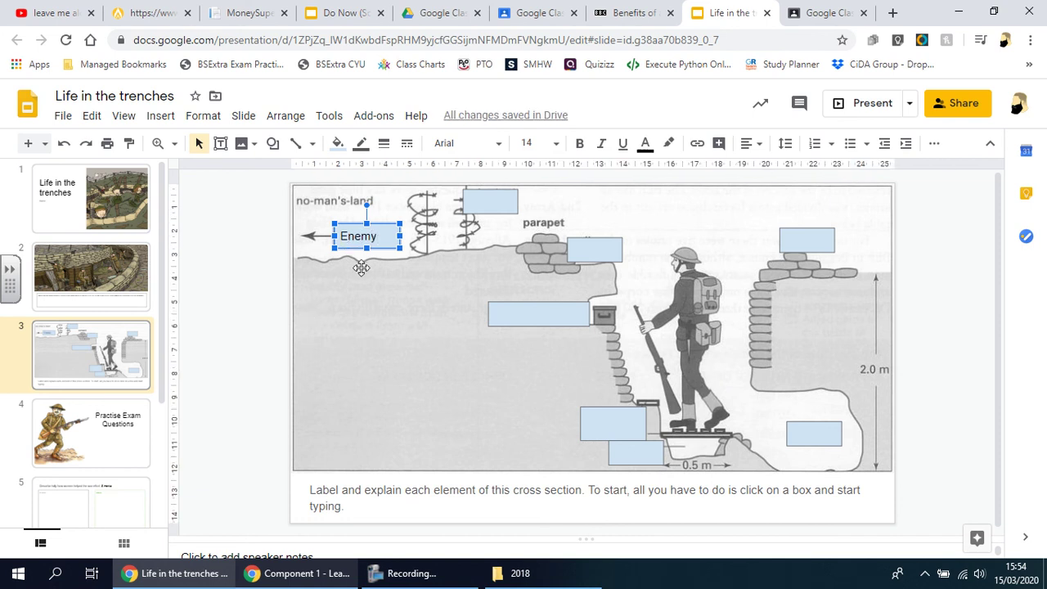
{"action": "key", "text": "Delete"}
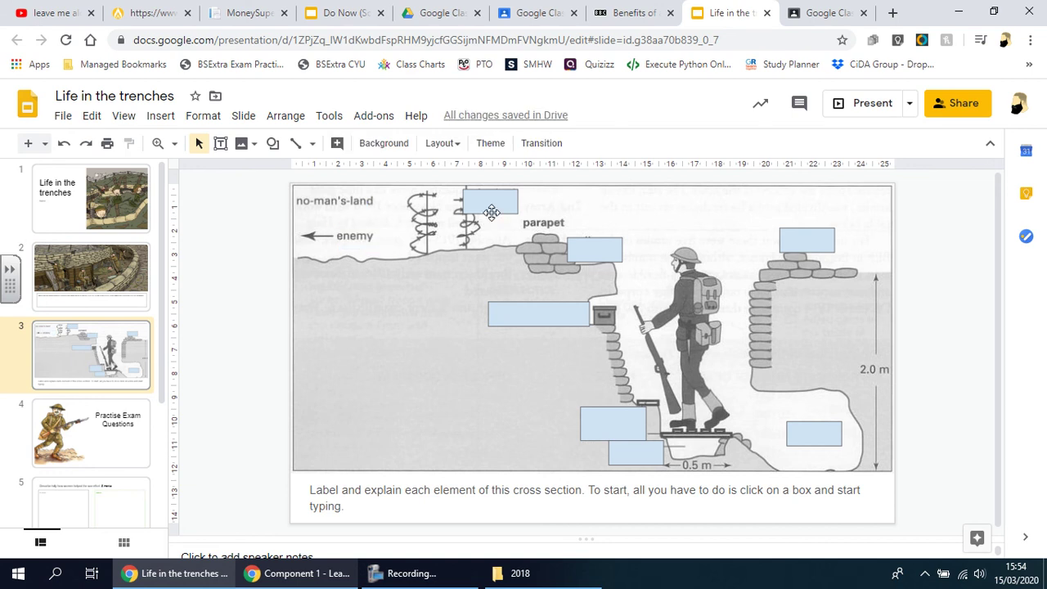
{"action": "key", "text": "Tab"}
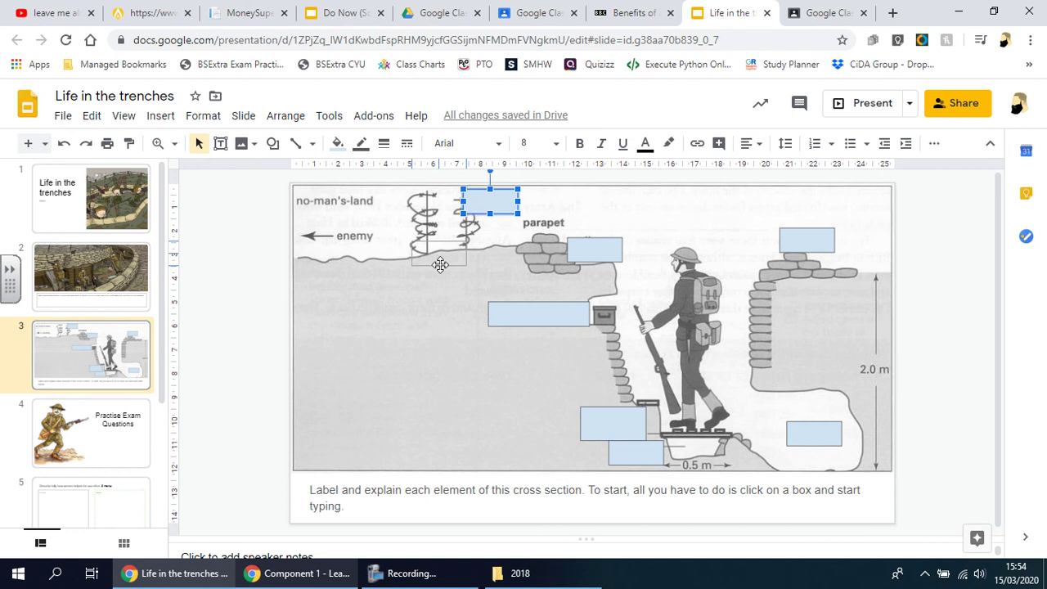
{"action": "left_click_drag", "start_coordinate": [441, 264], "coordinate": [439, 253]}
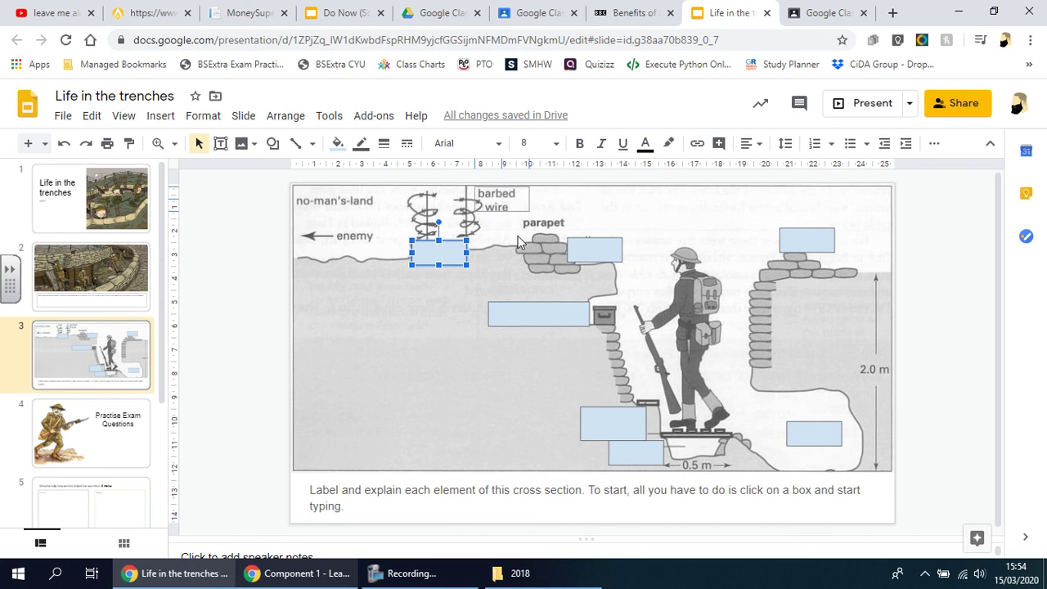
{"action": "key", "text": "ctrl+z"}
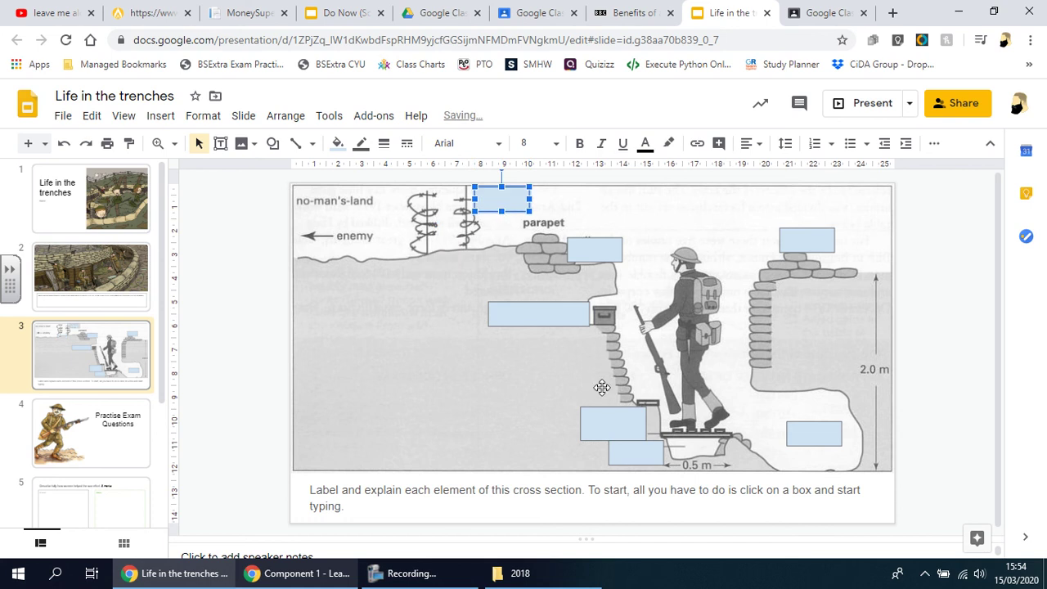
Review slides 2 and 3, then move to slide 4, 'Practise Exam Questions'
{"action": "left_click", "coordinate": [365, 497]}
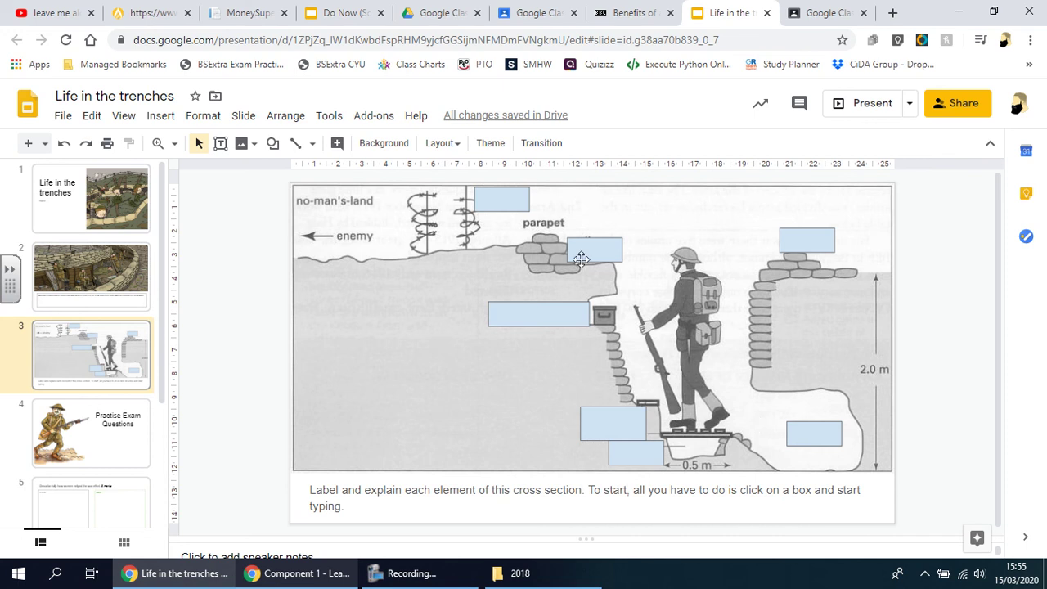
{"action": "left_click", "coordinate": [126, 302]}
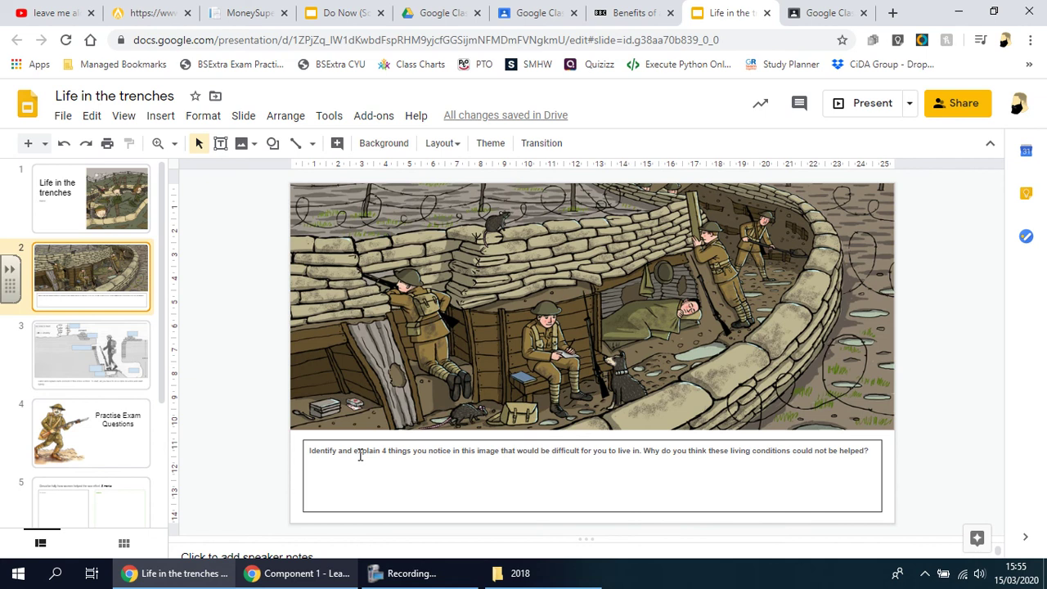
{"action": "left_click", "coordinate": [145, 352]}
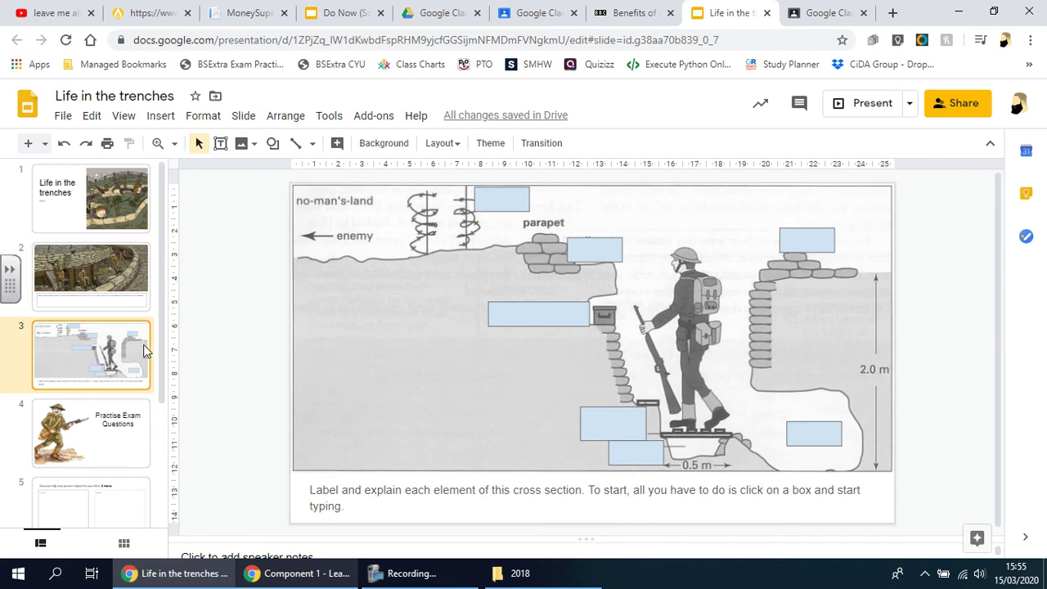
{"action": "left_click", "coordinate": [112, 446]}
{"action": "left_click_drag", "start_coordinate": [164, 254], "coordinate": [158, 333]}
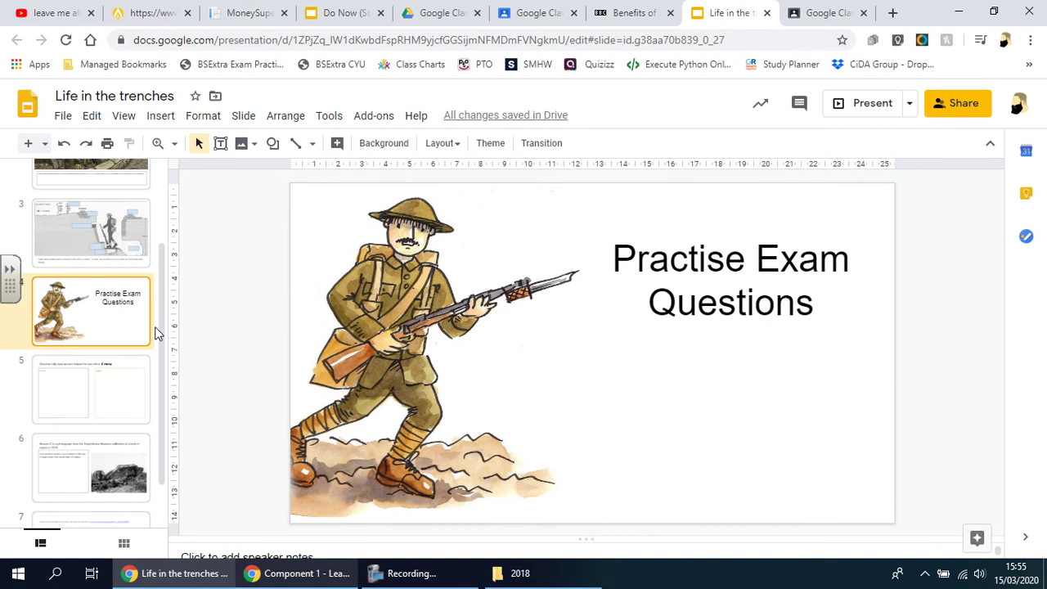
Open slide 5 and inspect its Answer and DABit boxes and the DABit text colour options
{"action": "left_click", "coordinate": [128, 392]}
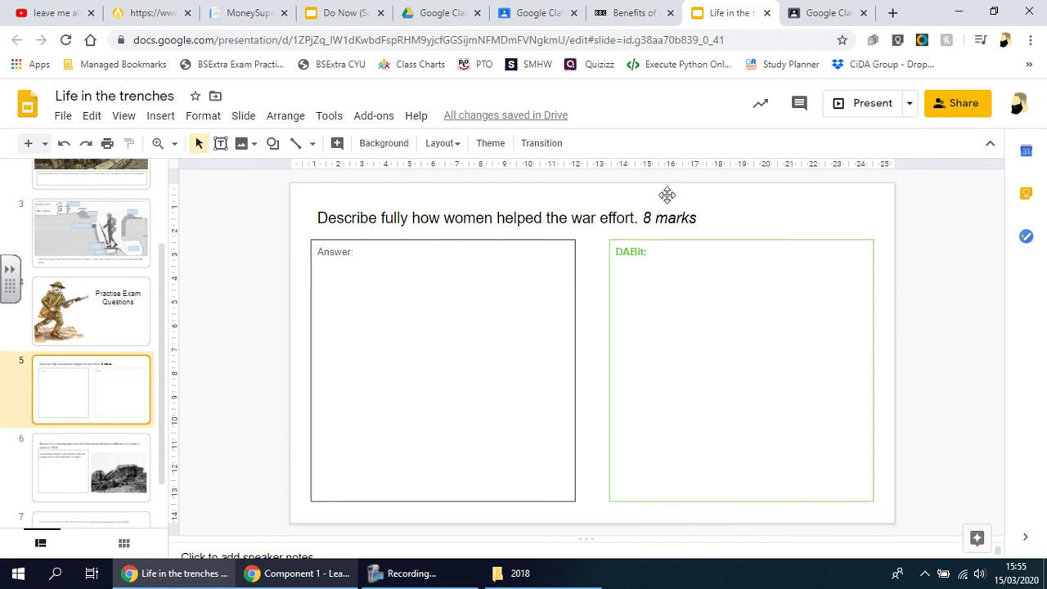
{"action": "left_click", "coordinate": [400, 278]}
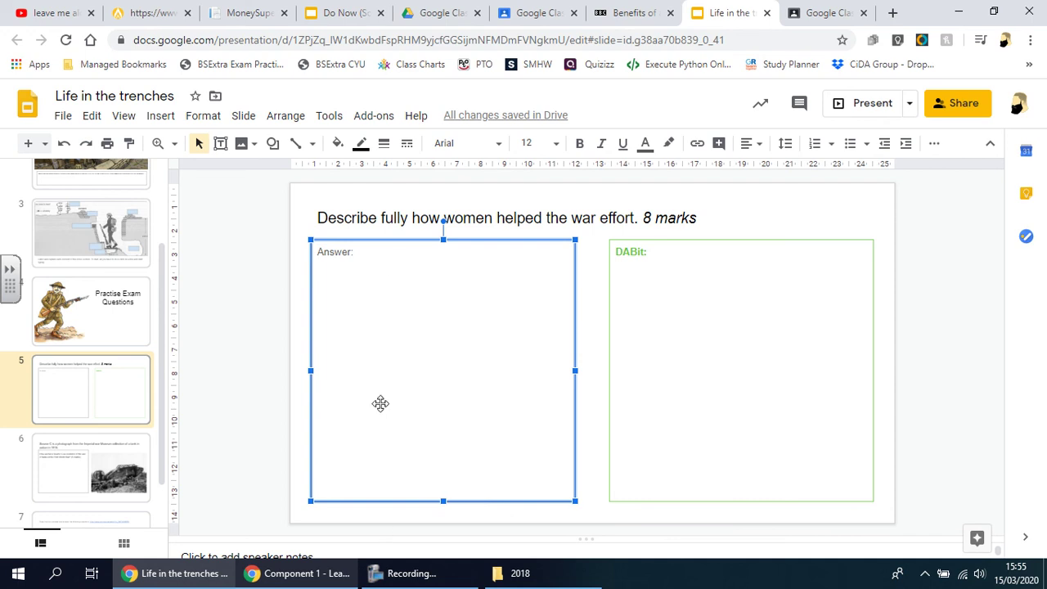
{"action": "left_click", "coordinate": [737, 382]}
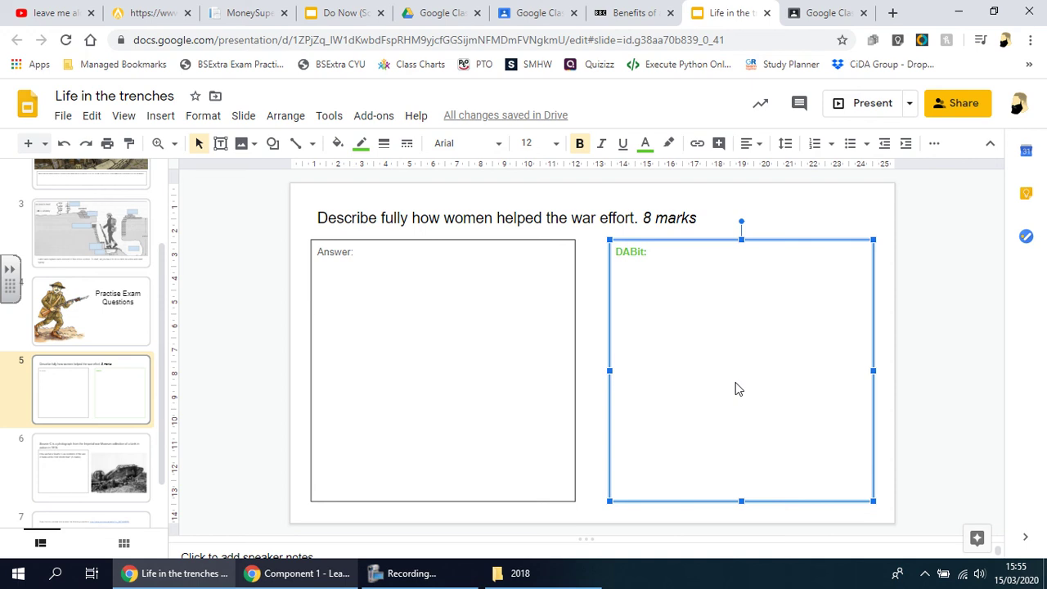
{"action": "left_click", "coordinate": [440, 280]}
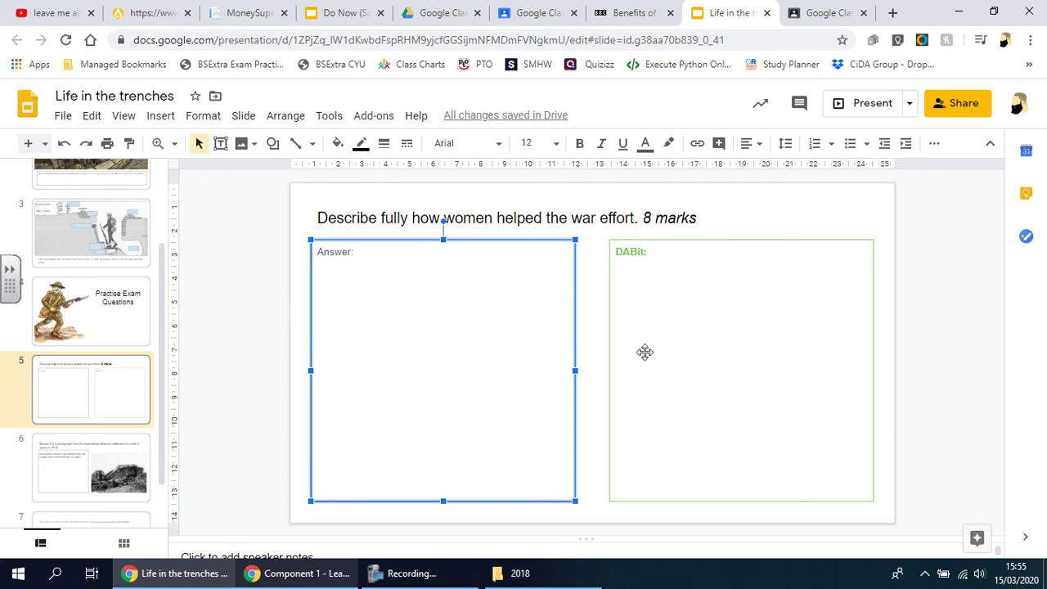
{"action": "left_click", "coordinate": [662, 303]}
{"action": "left_click", "coordinate": [502, 322]}
{"action": "left_click", "coordinate": [726, 318]}
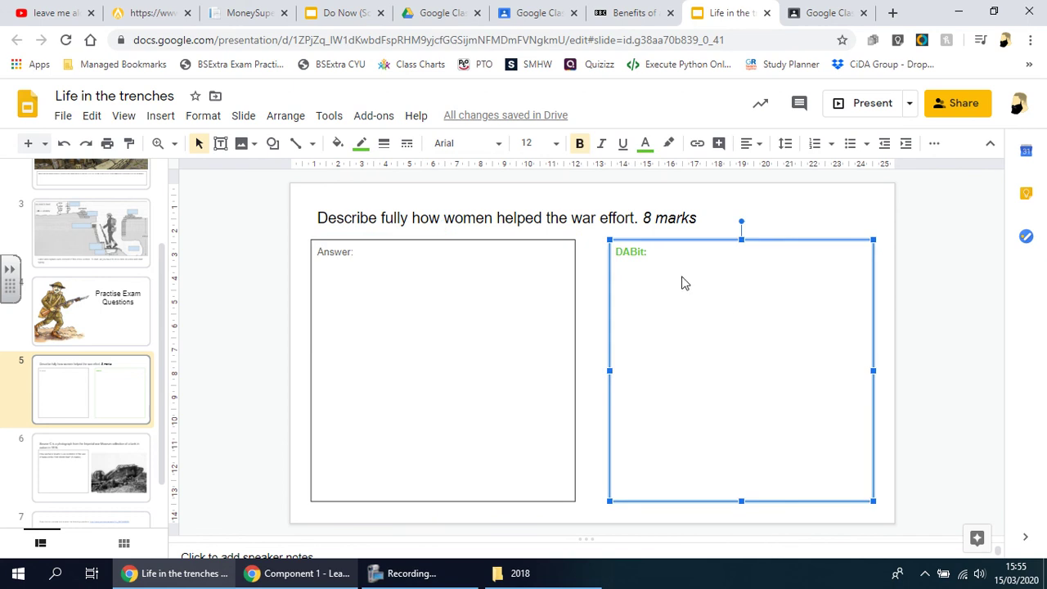
{"action": "left_click", "coordinate": [646, 144]}
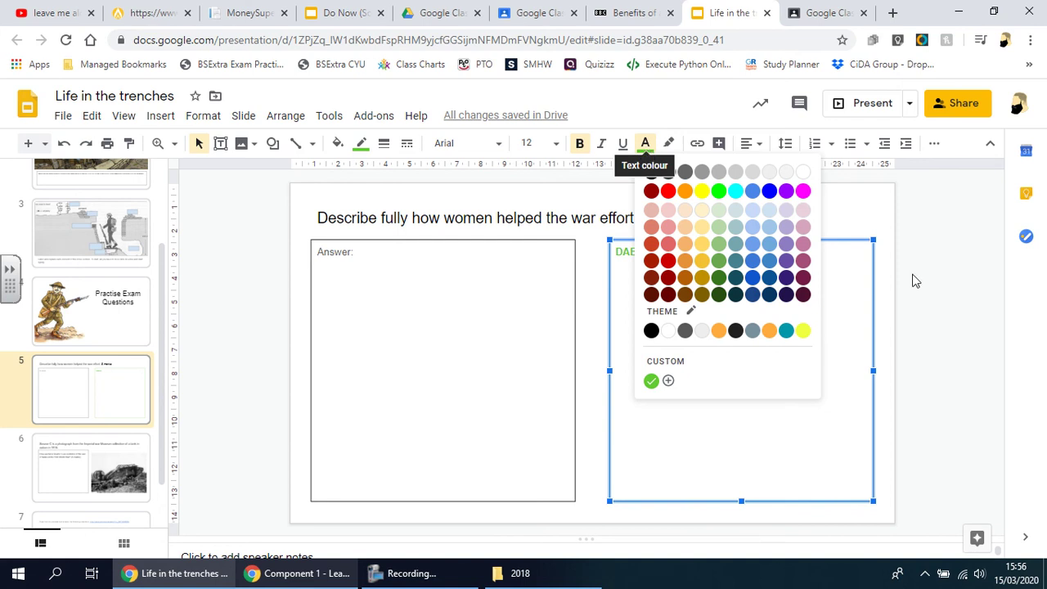
{"action": "left_click", "coordinate": [592, 323]}
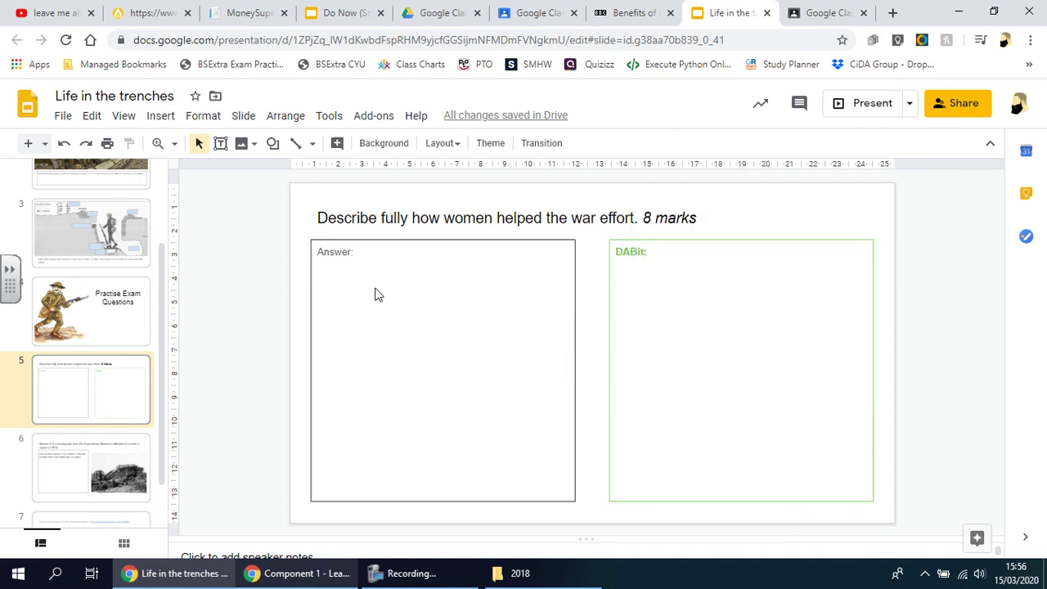
Type 'First answer blah blah blah' after 'Answer:' in slide 5's Answer box
{"action": "left_click", "coordinate": [354, 252]}
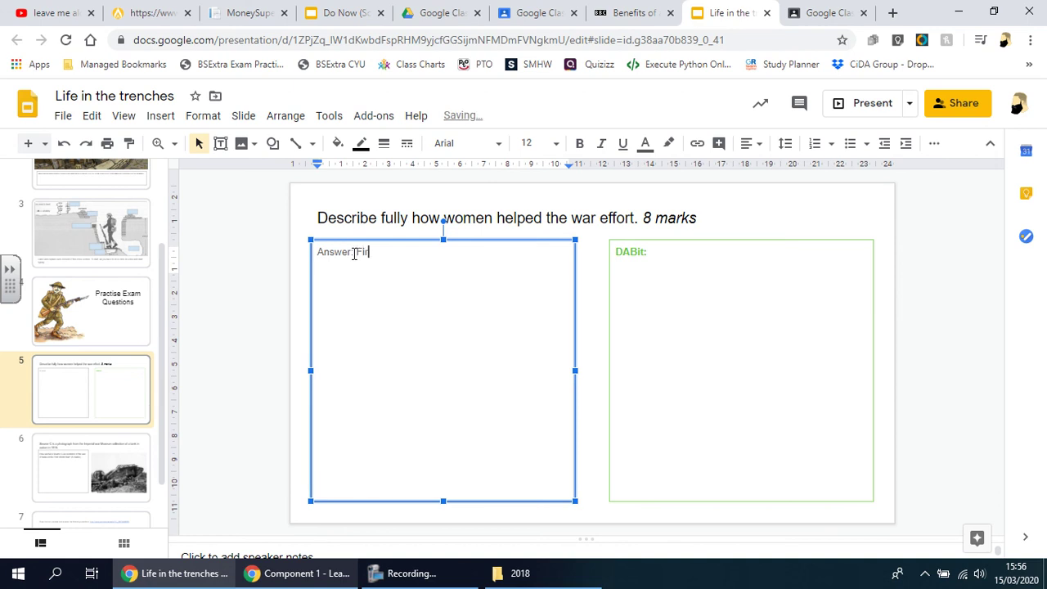
{"action": "type", "text": "First answer blah blah blah"}
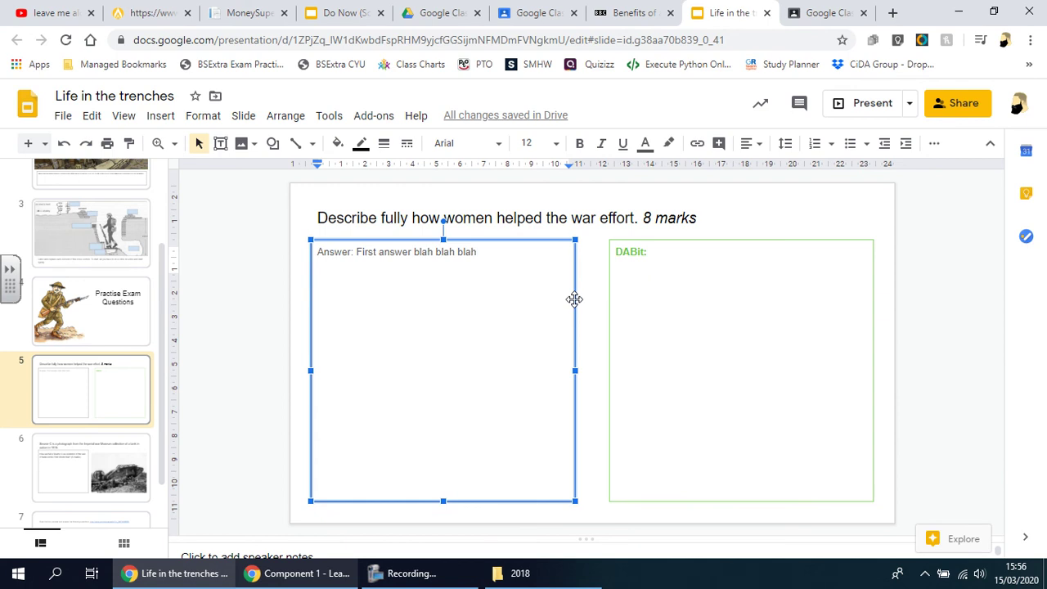
Attach the comment 'Feedback....' to slide 5's Answer box
{"action": "left_click", "coordinate": [801, 104]}
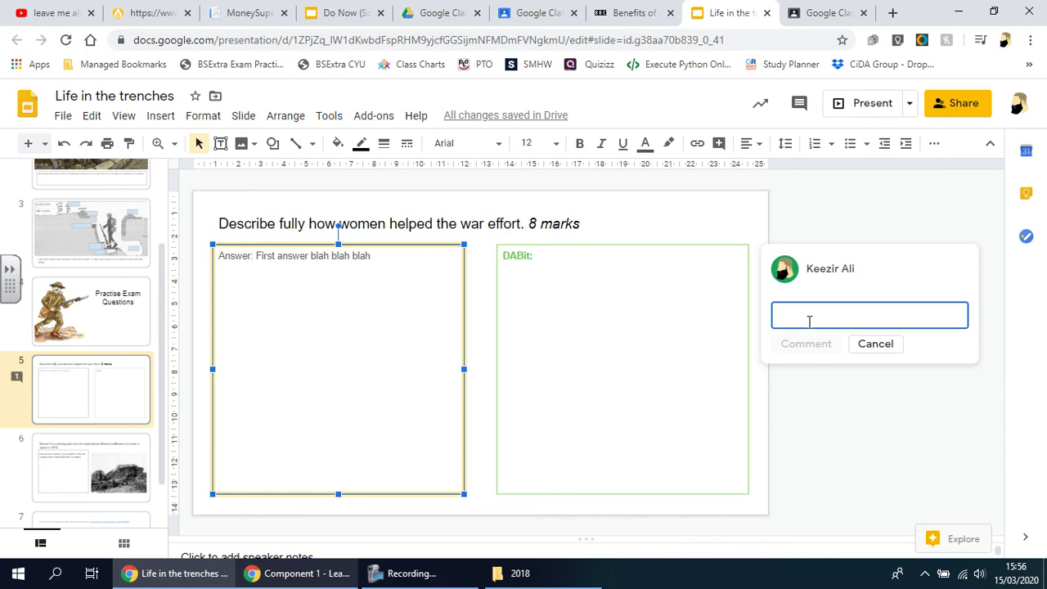
{"action": "type", "text": "Feedbacjk"}
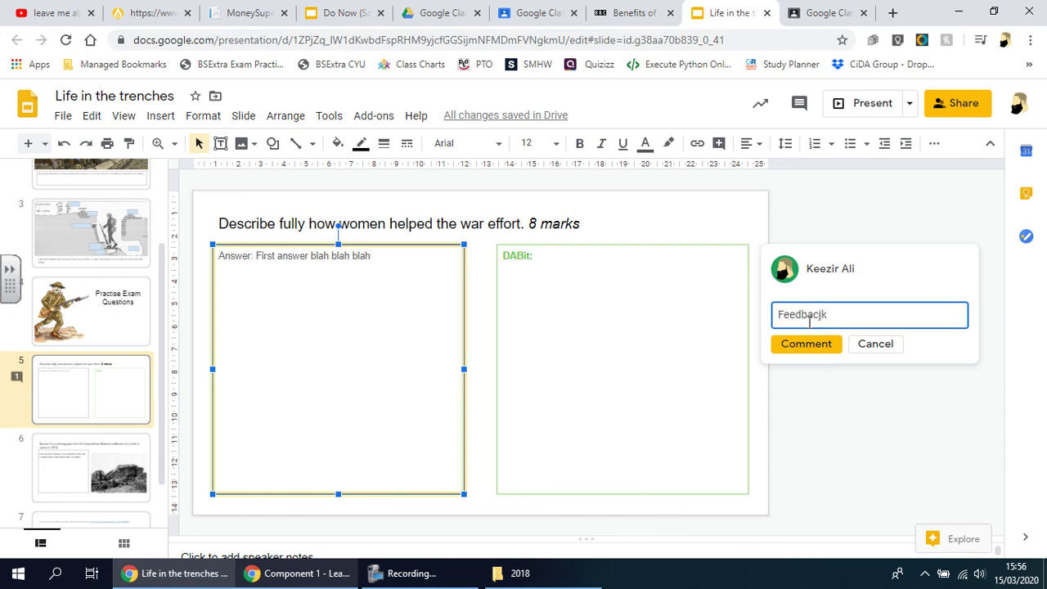
{"action": "key", "text": "BackSpace"}
{"action": "type", "text": "...."}
{"action": "left_click", "coordinate": [837, 345]}
{"action": "mouse_move", "coordinate": [841, 311]}
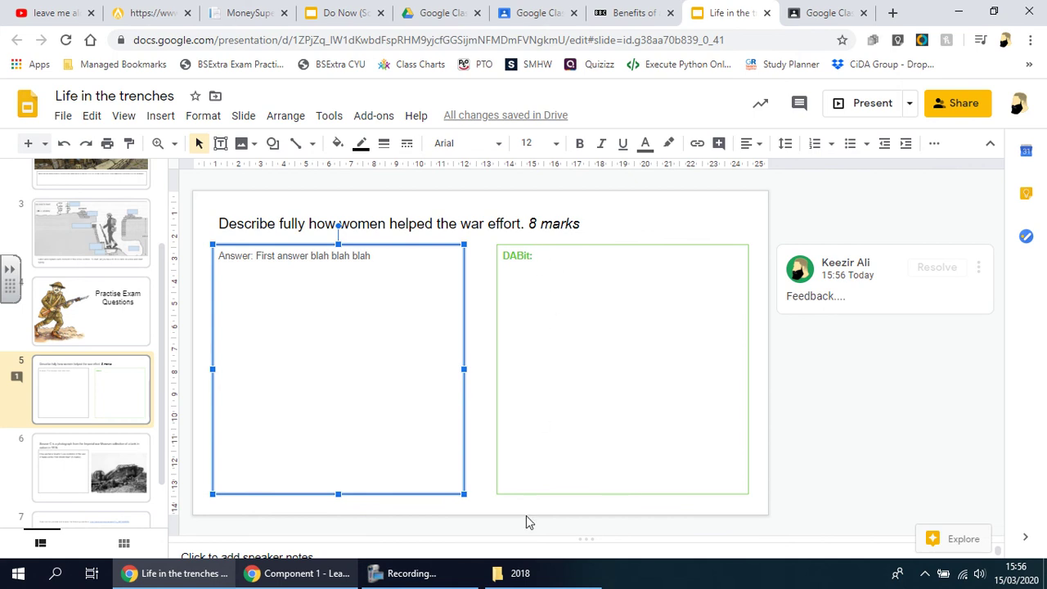
{"action": "left_click", "coordinate": [855, 427]}
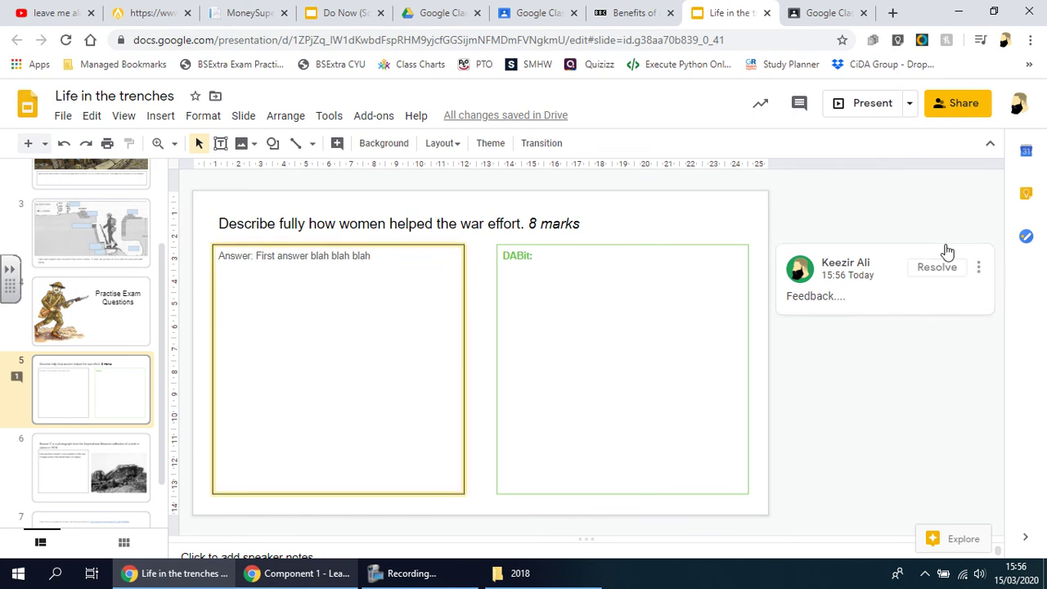
Delete the 'Feedback....' comment thread
{"action": "left_click", "coordinate": [978, 274]}
{"action": "left_click", "coordinate": [919, 324]}
{"action": "left_click", "coordinate": [851, 286]}
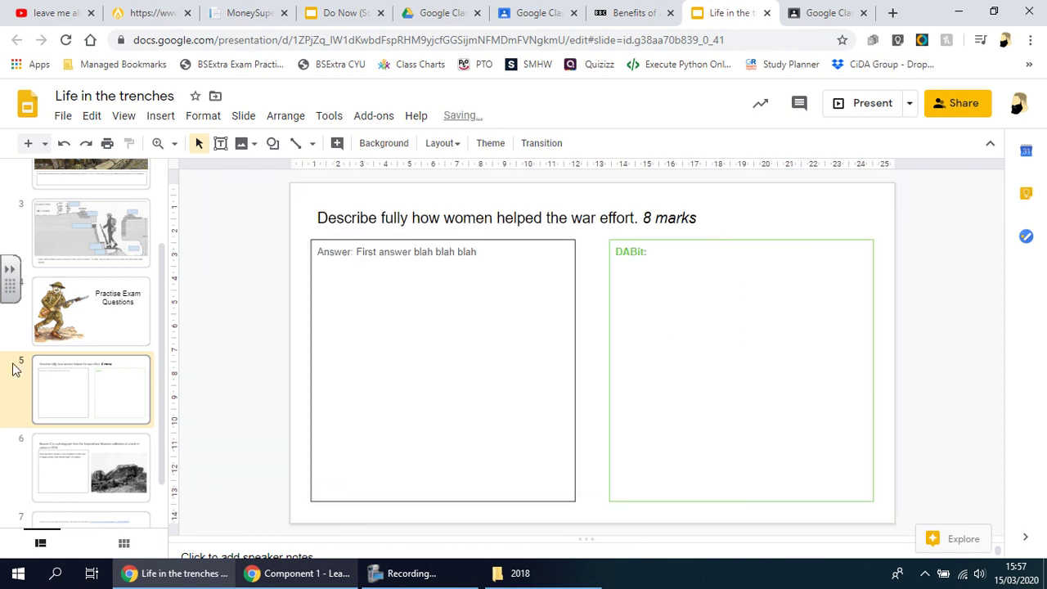
On slide 3, start and cancel a comment on a blue label box, then return to slide 2
{"action": "left_click", "coordinate": [99, 241]}
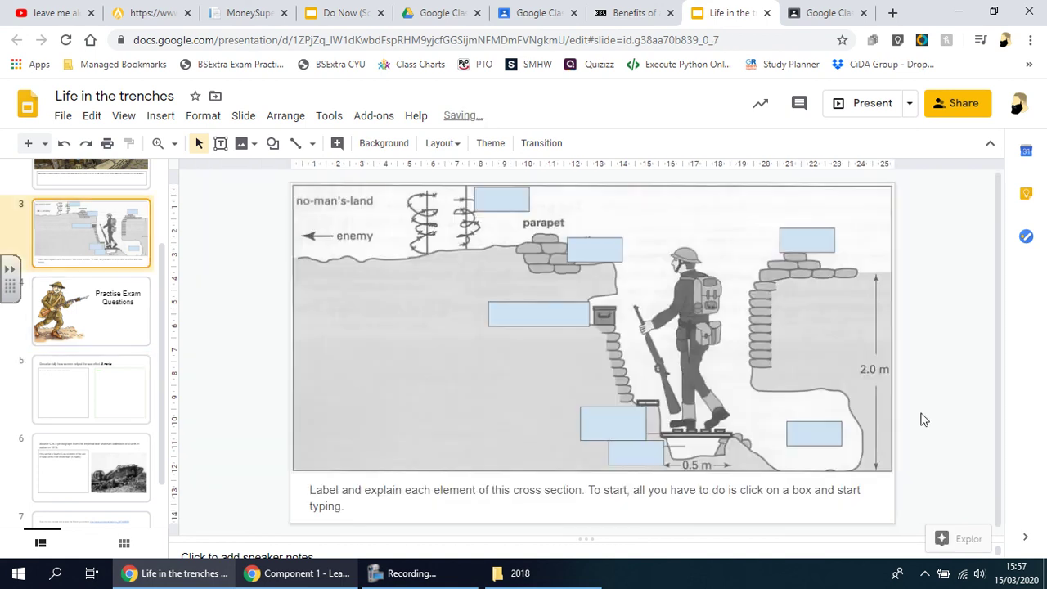
{"action": "left_click", "coordinate": [597, 258]}
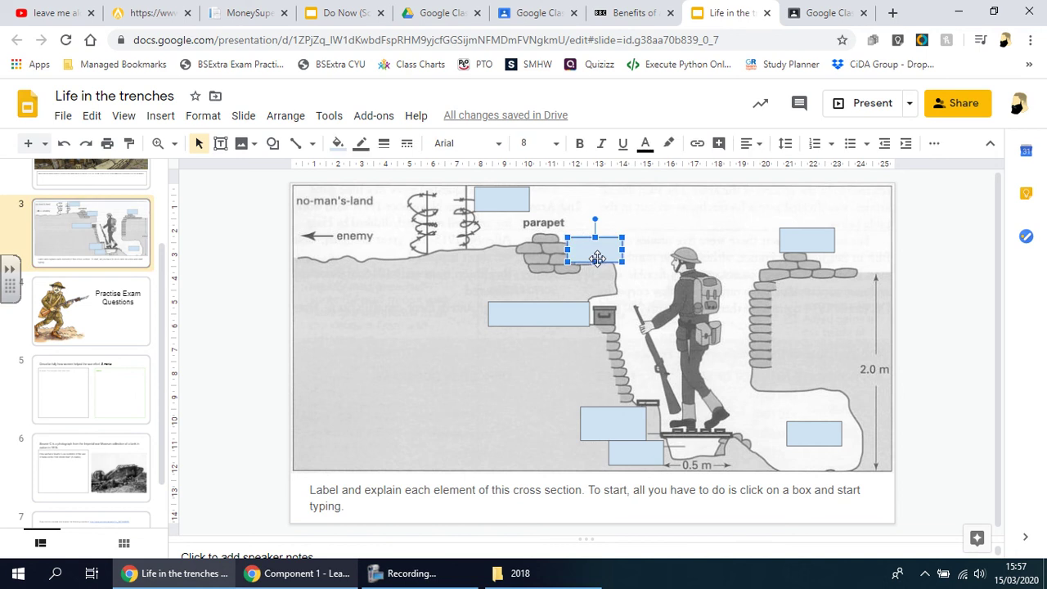
{"action": "left_click", "coordinate": [800, 104]}
{"action": "left_click", "coordinate": [950, 146]}
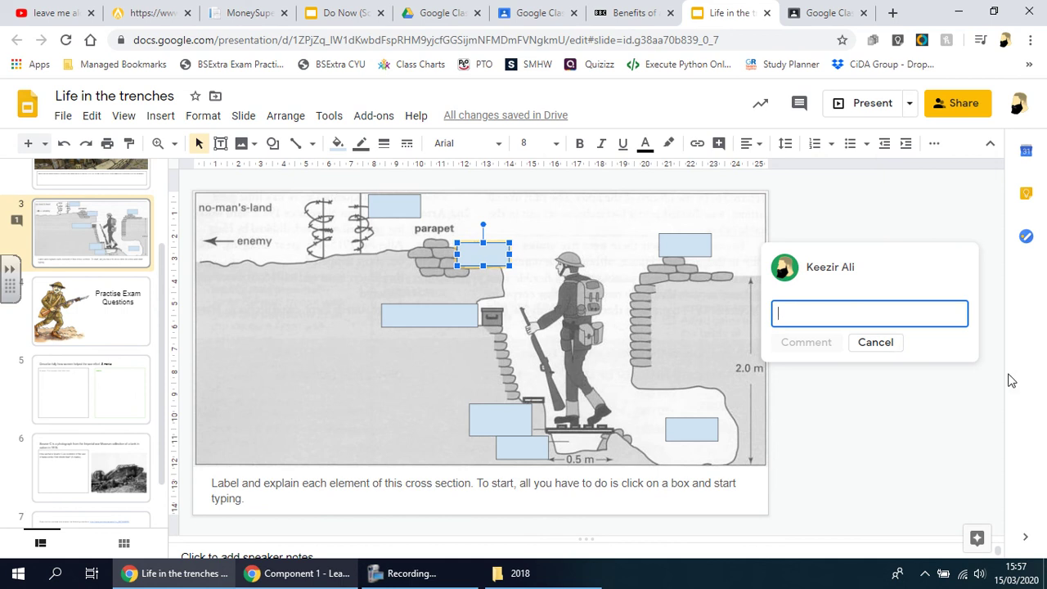
{"action": "left_click", "coordinate": [875, 342]}
{"action": "scroll", "coordinate": [135, 311], "scroll_direction": "up", "scroll_amount": 2}
{"action": "key", "text": "Page_Up"}
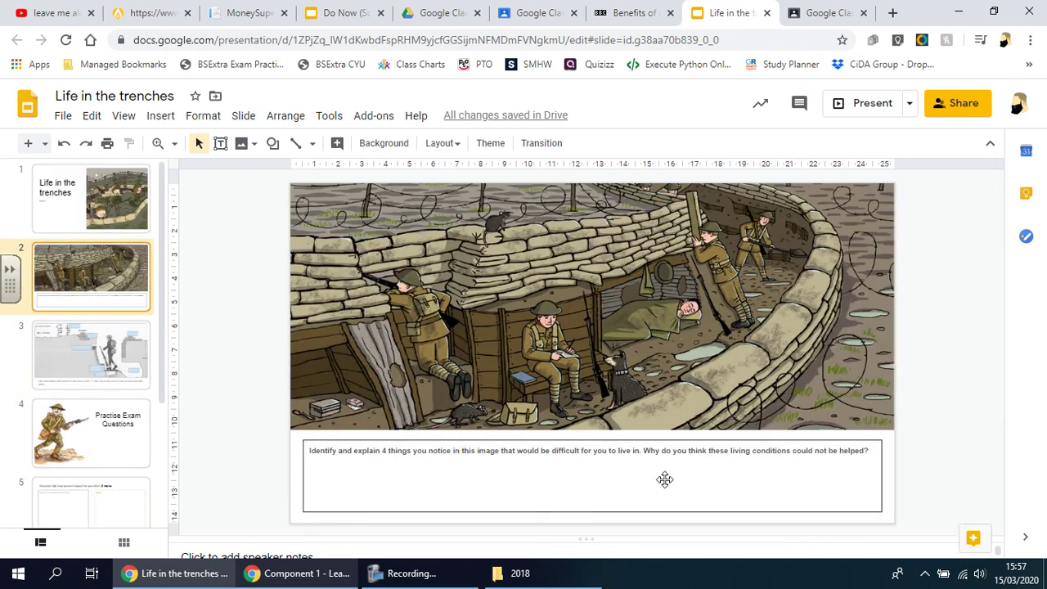
On slide 5, delete the sample answer 'First answer blah blah blah', leaving just 'Answer:'
{"action": "left_click", "coordinate": [612, 440]}
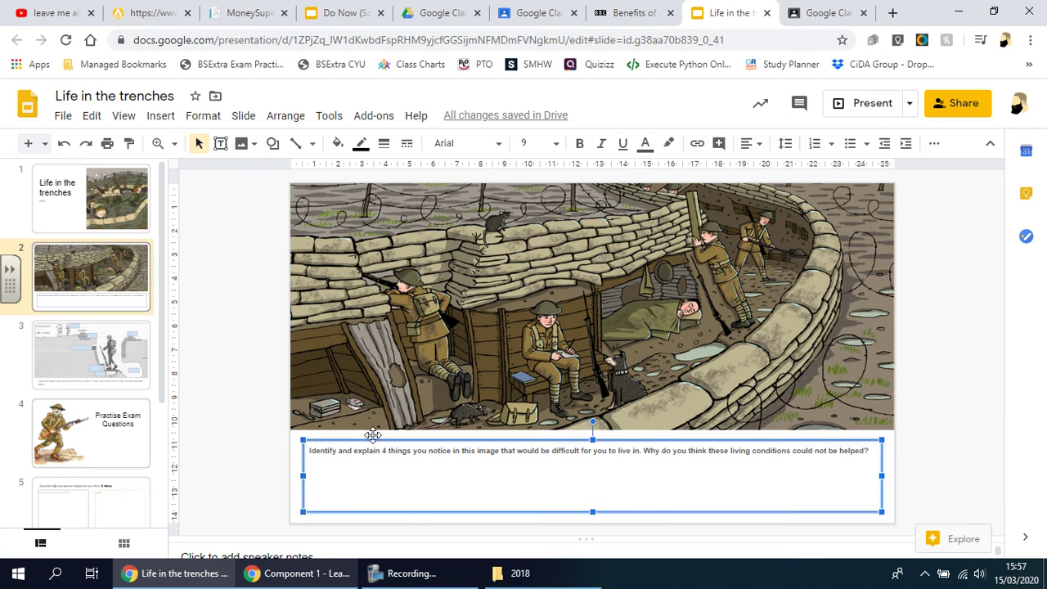
{"action": "key", "text": "Page_Down"}
{"action": "key", "text": "Page_Down"}
{"action": "key", "text": "Page_Down"}
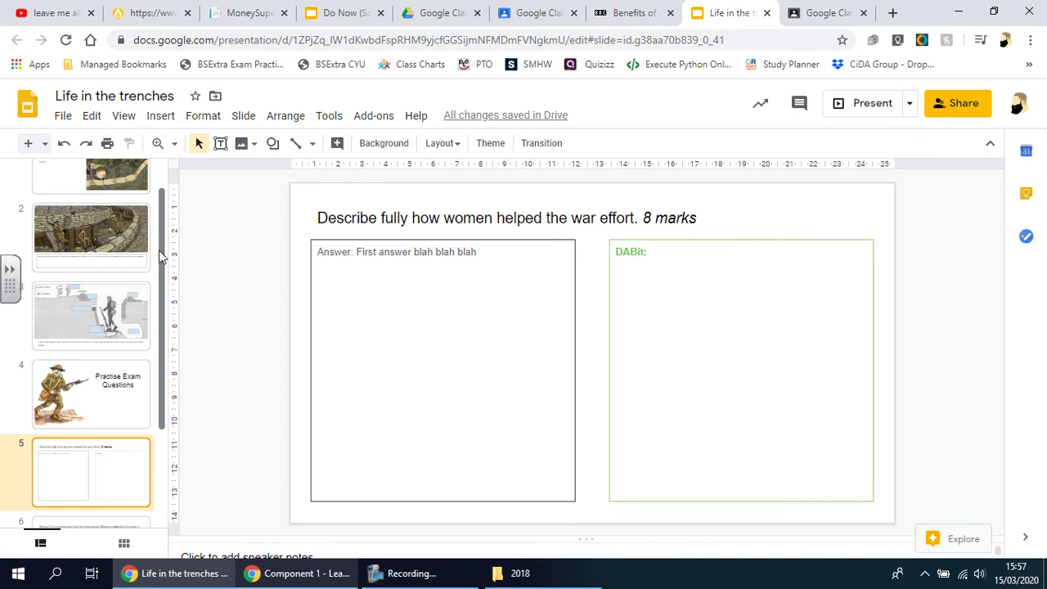
{"action": "scroll", "coordinate": [157, 261], "scroll_direction": "down", "scroll_amount": 3}
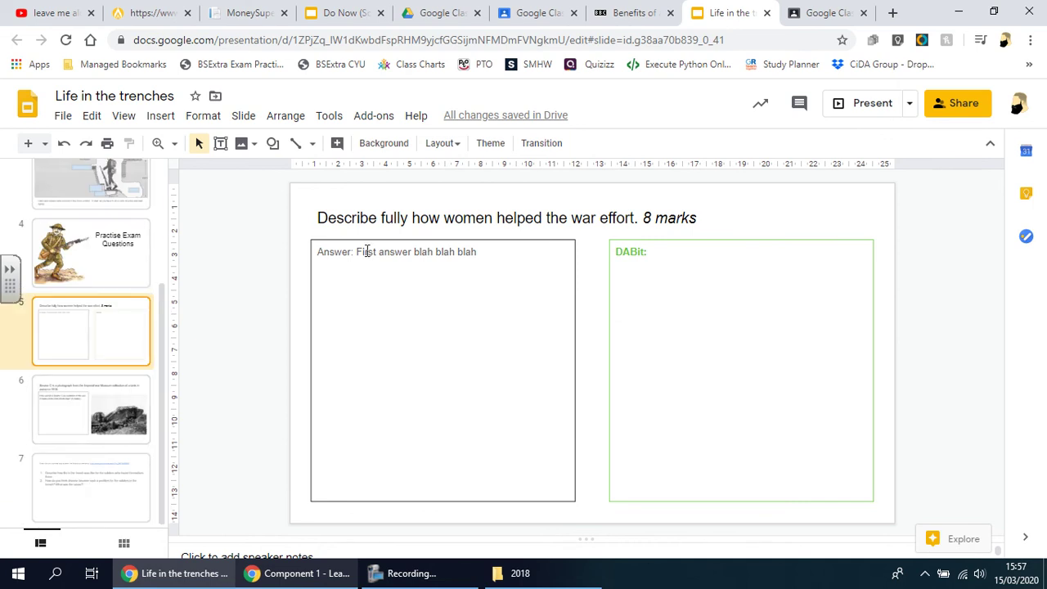
{"action": "left_click", "coordinate": [471, 253]}
{"action": "left_click_drag", "start_coordinate": [475, 253], "coordinate": [358, 261]}
{"action": "key", "text": "BackSpace"}
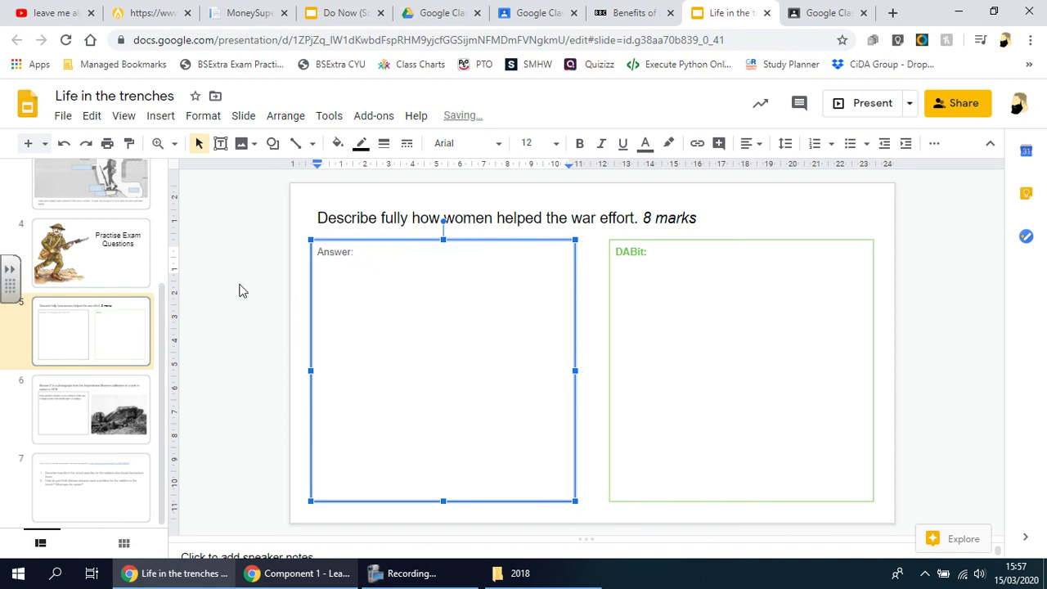
{"action": "left_click", "coordinate": [240, 290]}
Look over slide 6's tank photo question, then go to slide 7's video questions
{"action": "left_click", "coordinate": [141, 395]}
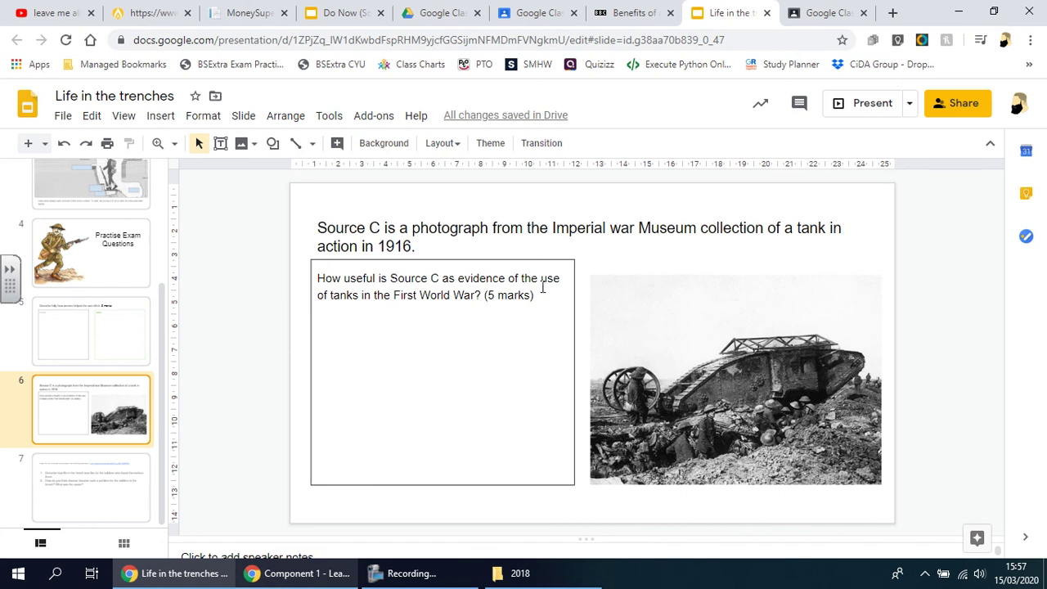
{"action": "left_click", "coordinate": [500, 388]}
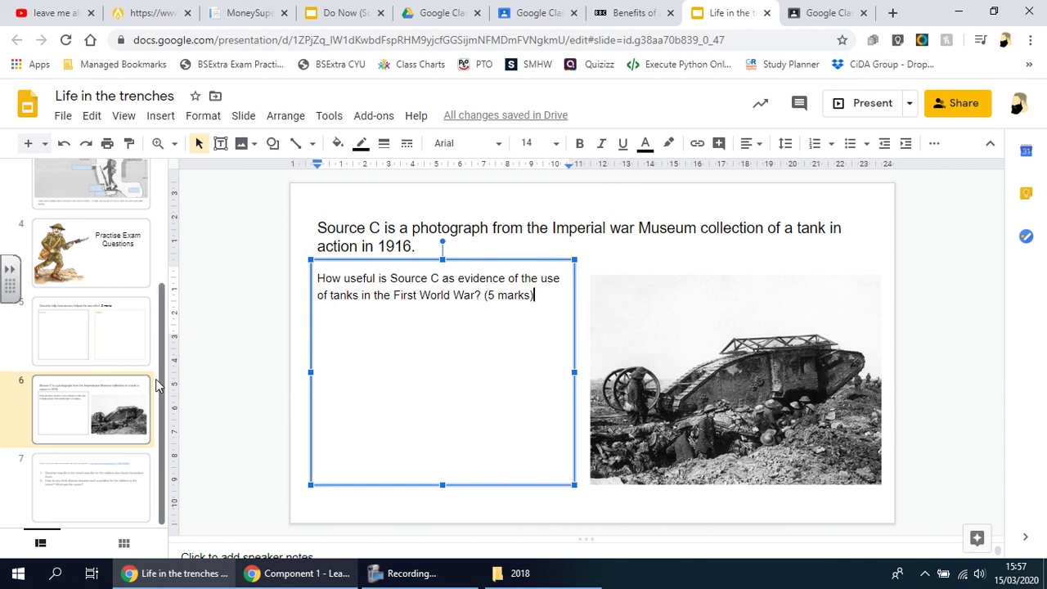
{"action": "left_click", "coordinate": [127, 488]}
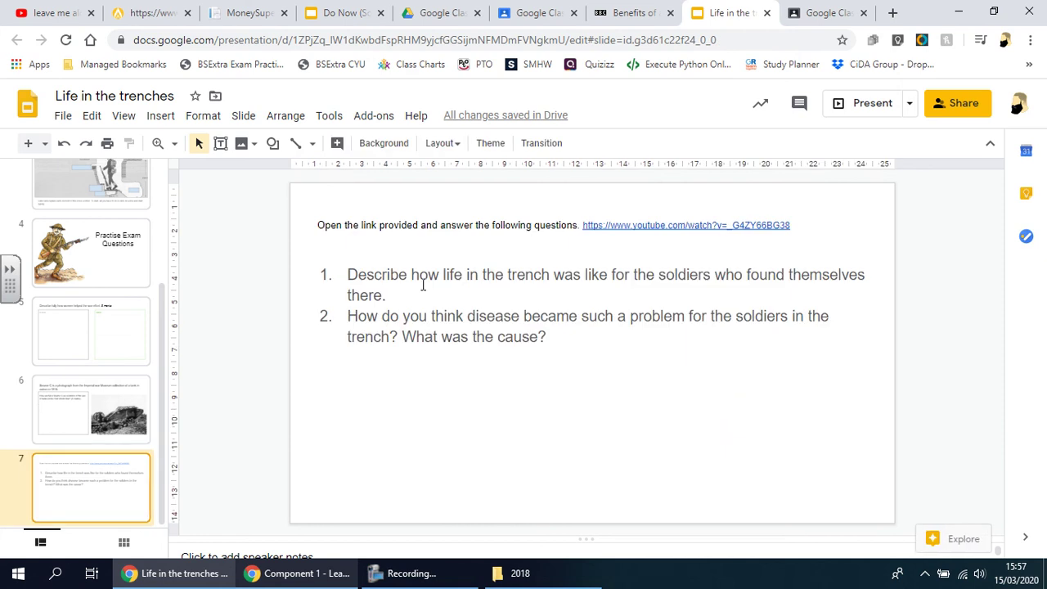
{"action": "left_click", "coordinate": [664, 234]}
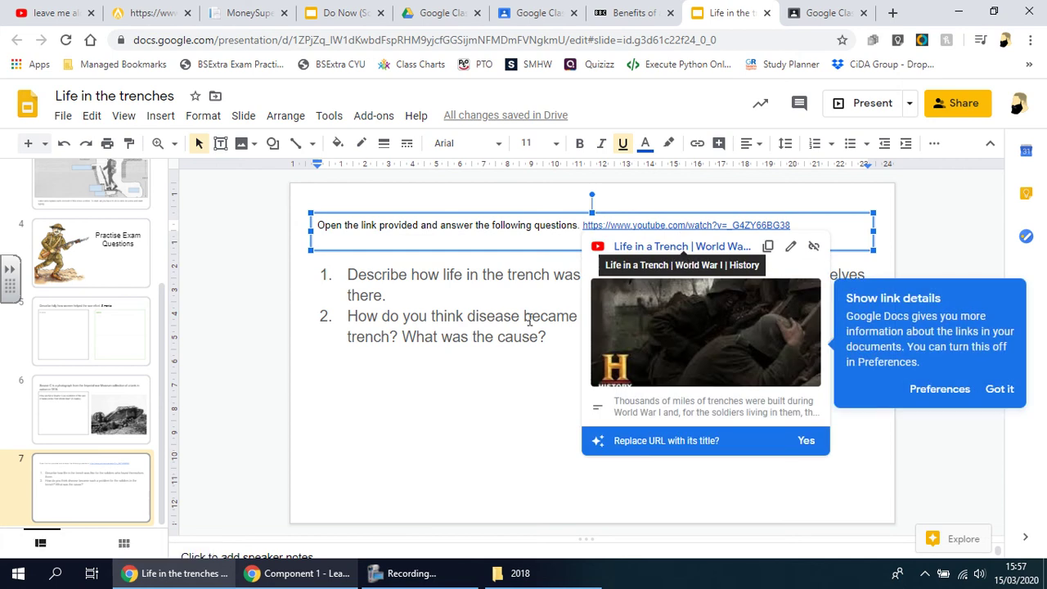
{"action": "left_click", "coordinate": [398, 292]}
{"action": "left_click", "coordinate": [574, 353]}
{"action": "left_click", "coordinate": [411, 295]}
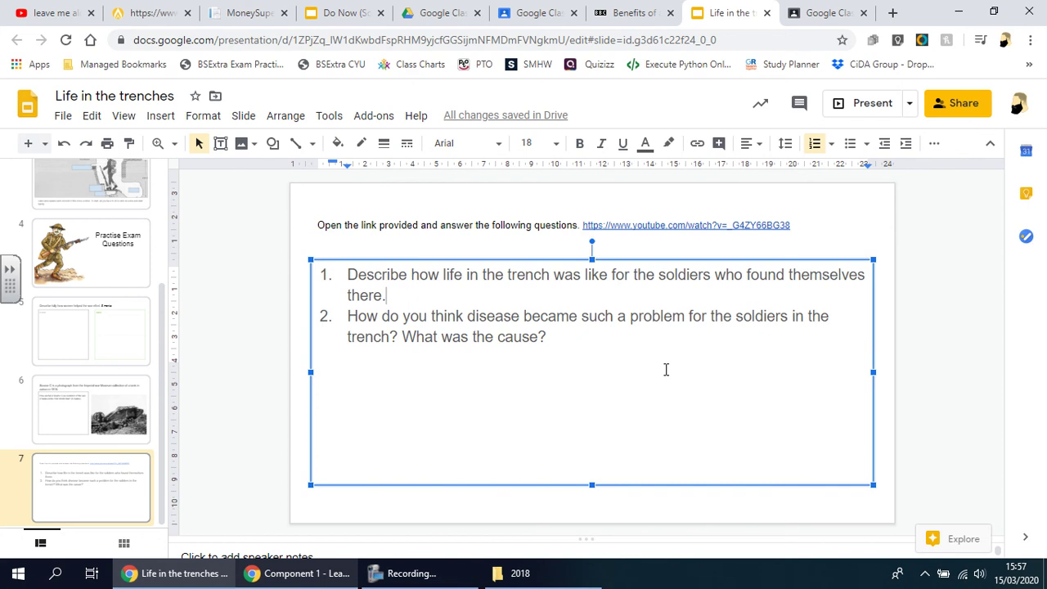
{"action": "left_click", "coordinate": [233, 373]}
{"action": "left_click_drag", "start_coordinate": [157, 370], "coordinate": [166, 199]}
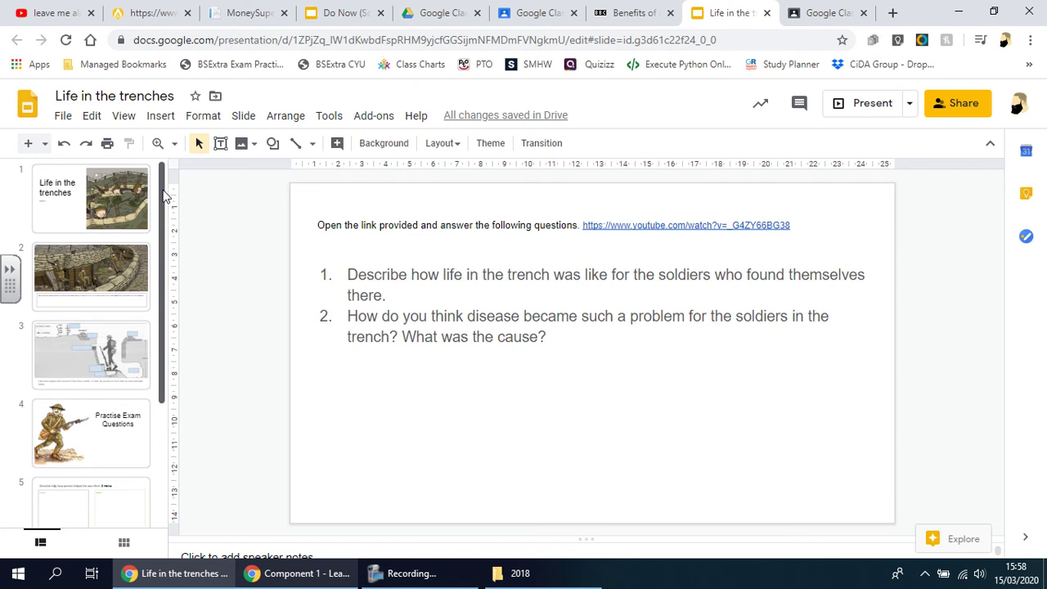
Duplicate the Practise Exam Questions divider and move one copy to slide 2
{"action": "left_click", "coordinate": [114, 433]}
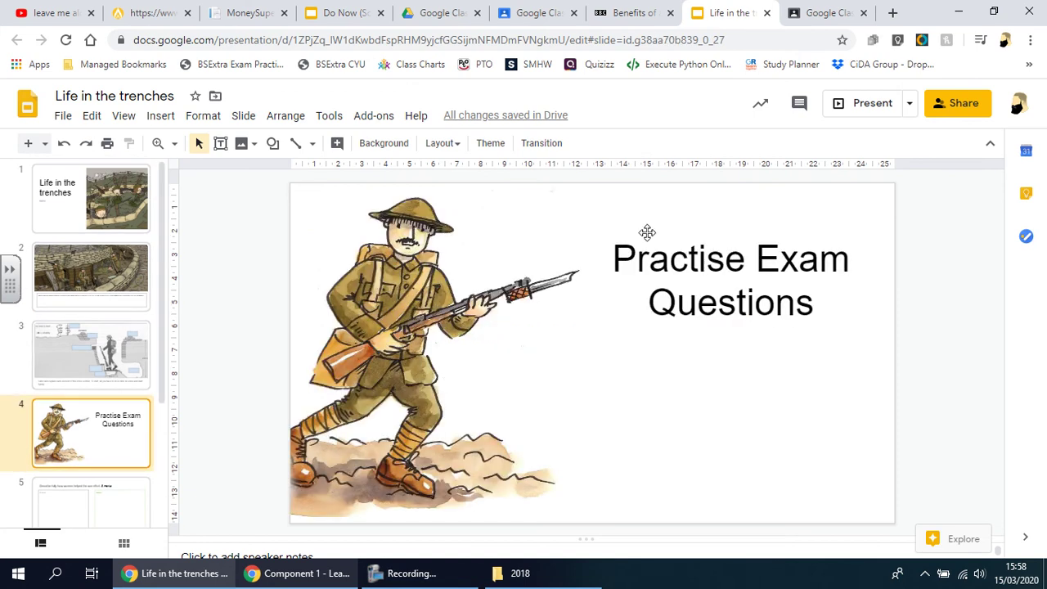
{"action": "left_click", "coordinate": [94, 197]}
{"action": "left_click", "coordinate": [119, 448]}
{"action": "key", "text": "ctrl+d"}
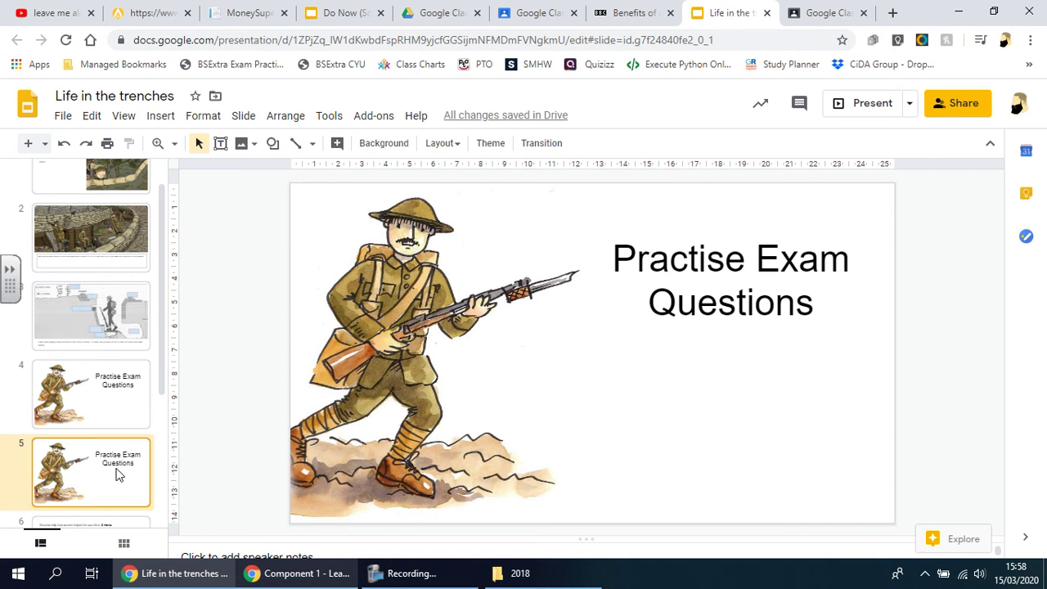
{"action": "right_click", "coordinate": [117, 474]}
{"action": "key", "text": "Escape"}
{"action": "left_click_drag", "start_coordinate": [88, 396], "coordinate": [102, 247]}
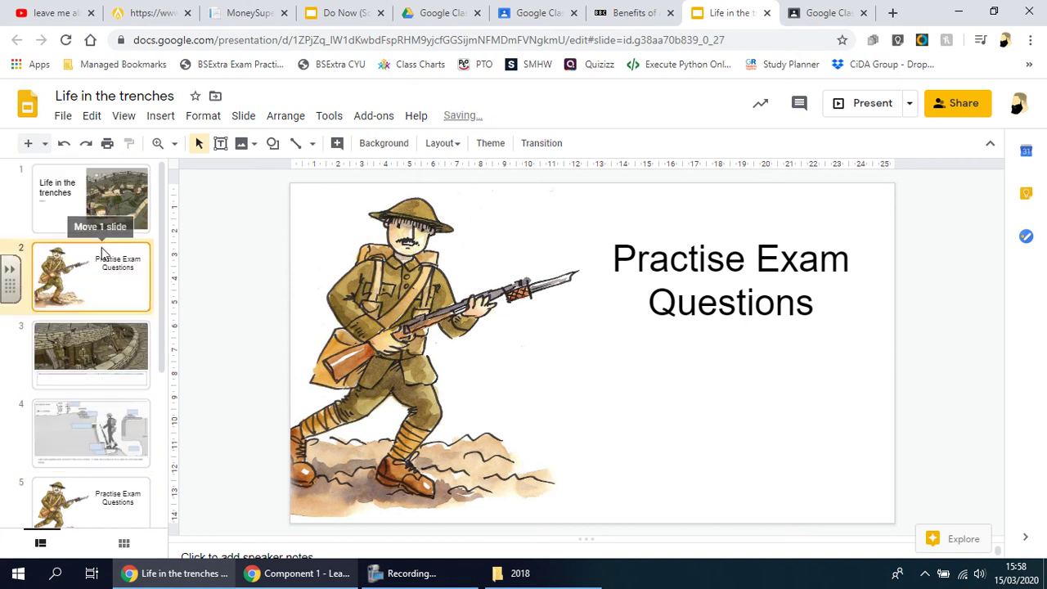
Retitle the slide 2 divider 'Lesson 1 Tasks'
{"action": "left_click", "coordinate": [669, 260]}
{"action": "triple_click", "coordinate": [668, 260]}
{"action": "key", "text": "BackSpace"}
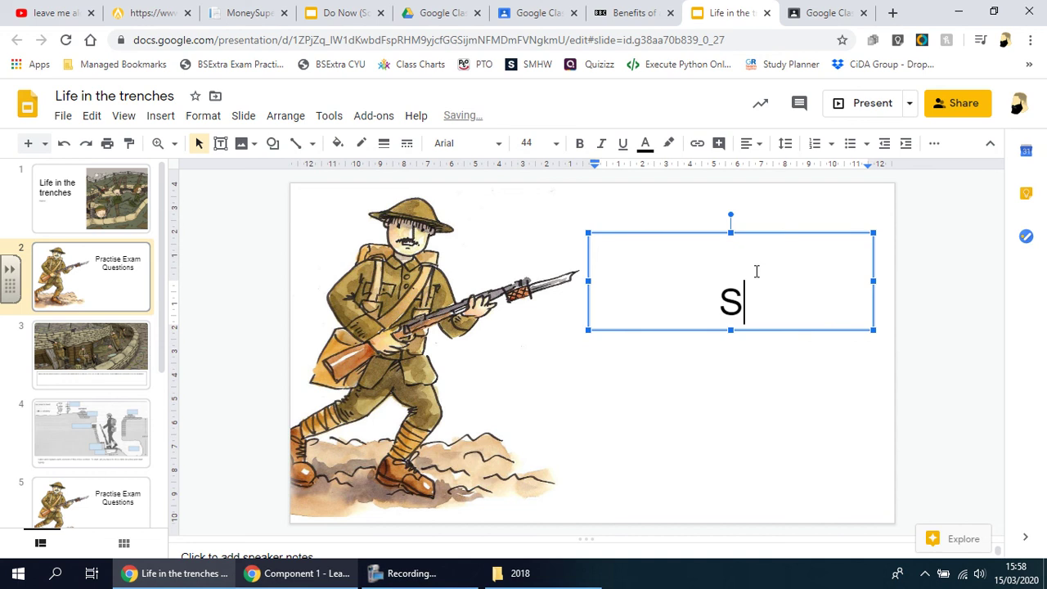
{"action": "type", "text": "Lesson "}
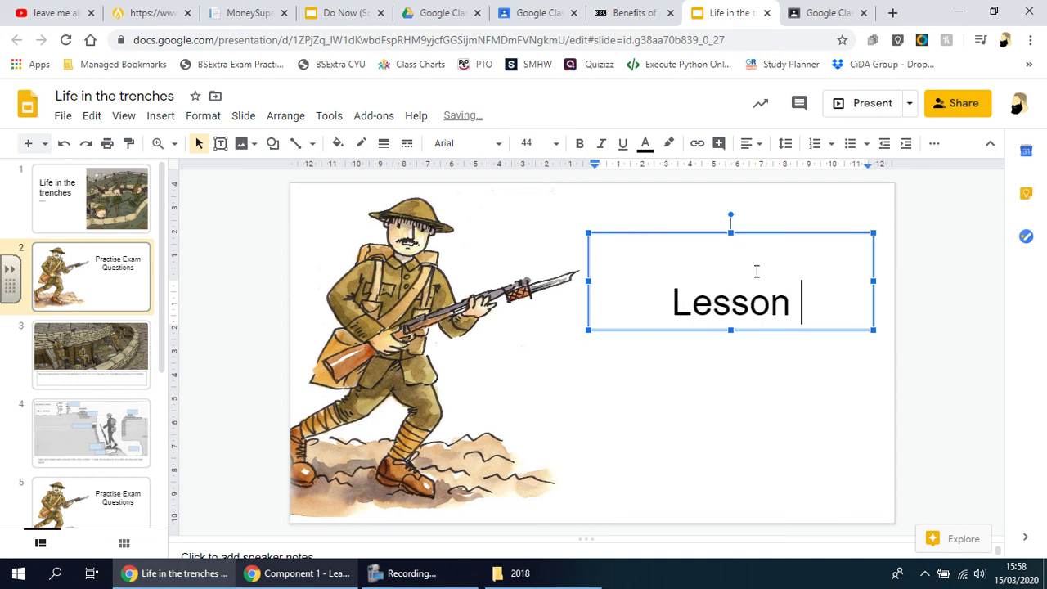
{"action": "type", "text": "1 tA"}
{"action": "key", "text": "BackSpace"}
{"action": "type", "text": "tASKS"}
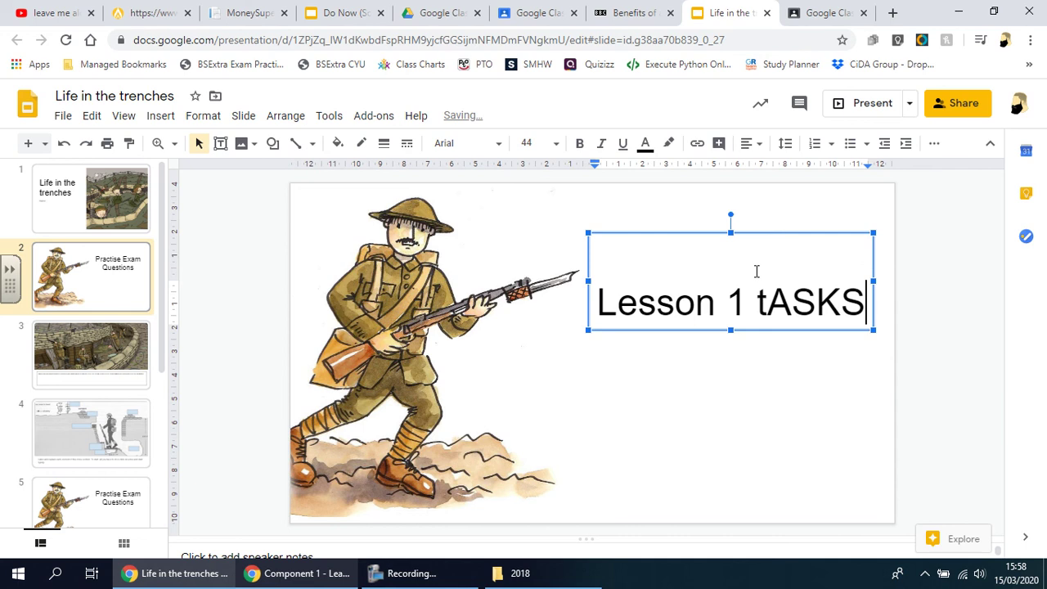
{"action": "key", "text": "BackSpace"}
{"action": "key", "text": "BackSpace"}
{"action": "key", "text": "BackSpace"}
{"action": "key", "text": "BackSpace"}
{"action": "key", "text": "BackSpace"}
{"action": "type", "text": "Tasks"}
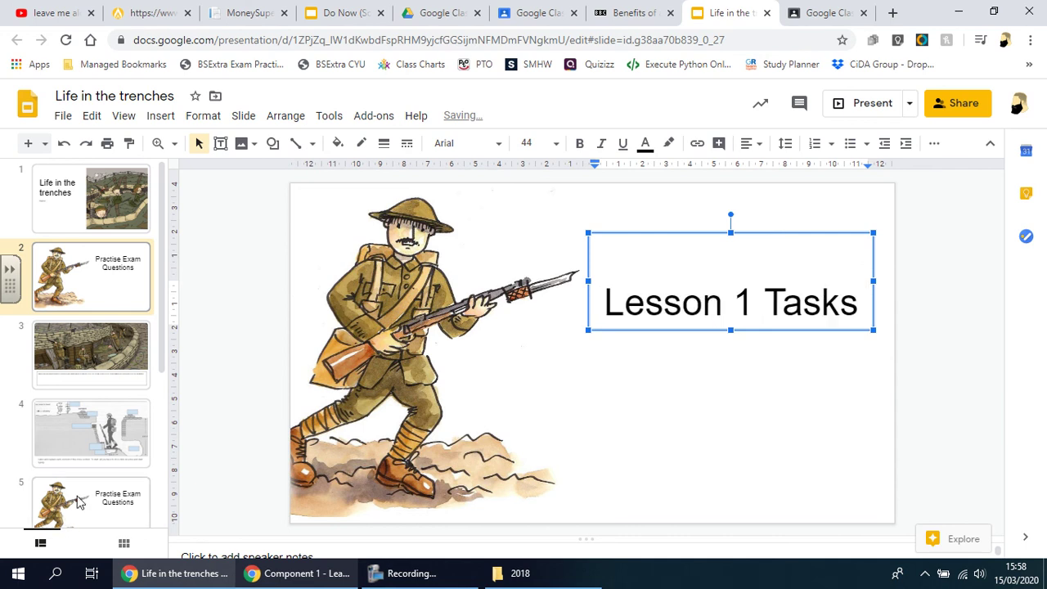
Select the remaining Practise Exam Questions slide and rearrange slides in the filmstrip
{"action": "left_click", "coordinate": [86, 500]}
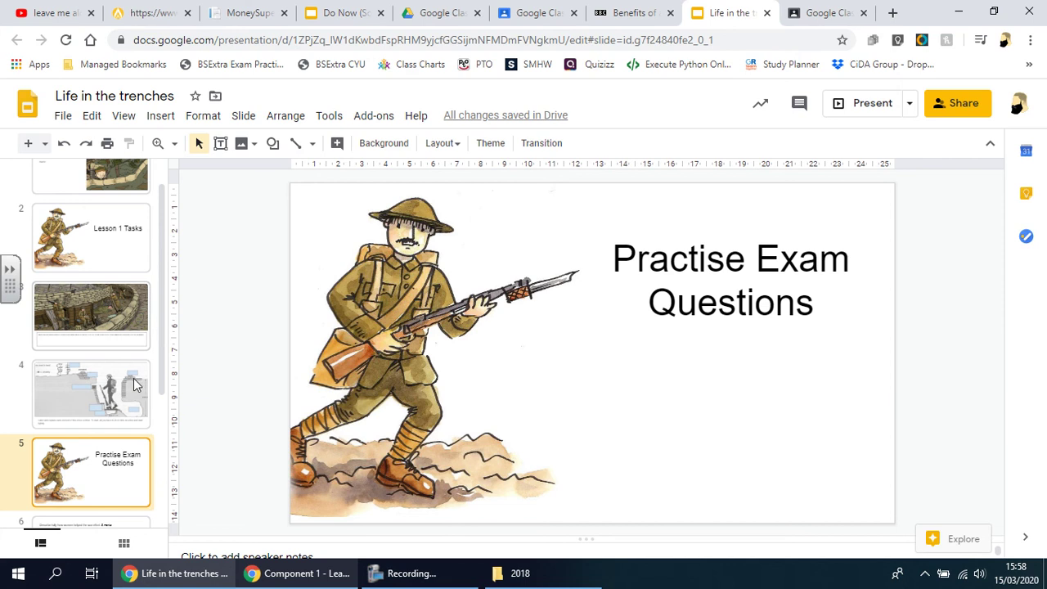
{"action": "left_click_drag", "start_coordinate": [160, 346], "coordinate": [157, 233]}
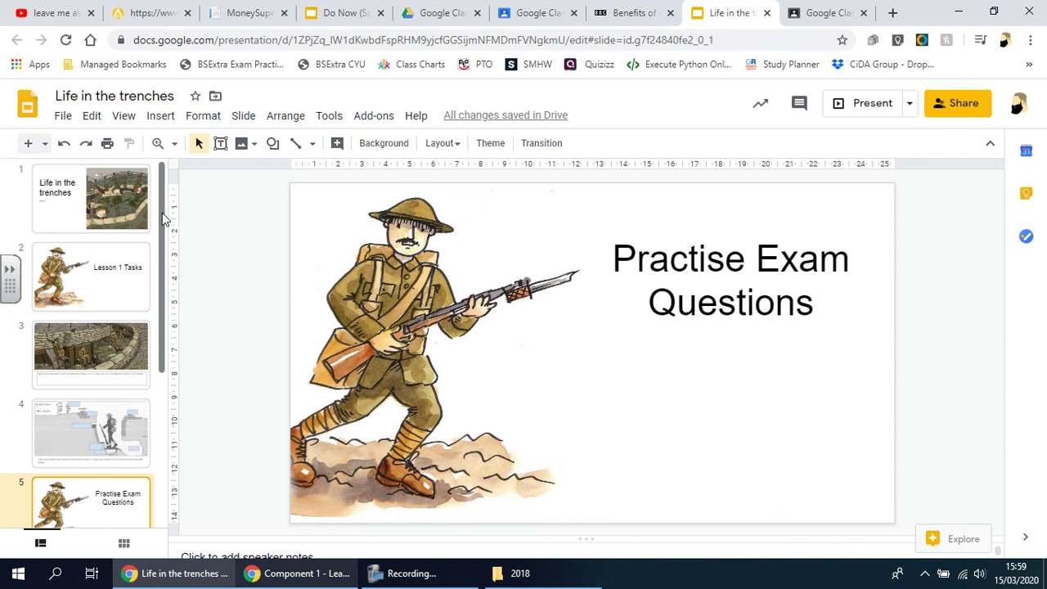
{"action": "left_click_drag", "start_coordinate": [162, 212], "coordinate": [158, 243]}
Duplicate the Lesson 1 Tasks divider and move the copy to slide 5
{"action": "left_click", "coordinate": [117, 264]}
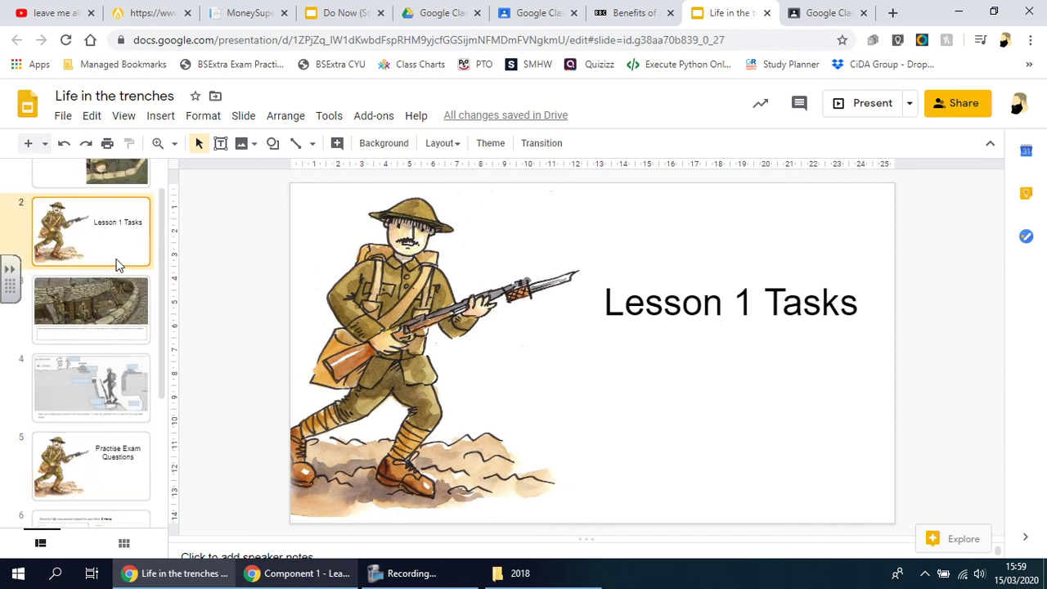
{"action": "key", "text": "ctrl+d"}
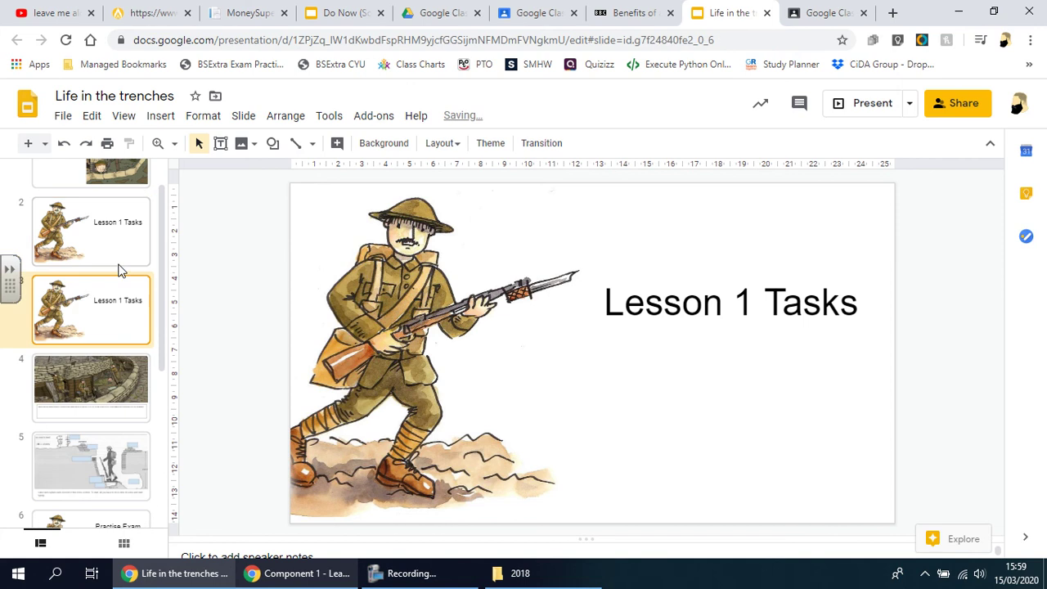
{"action": "left_click_drag", "start_coordinate": [110, 320], "coordinate": [98, 375]}
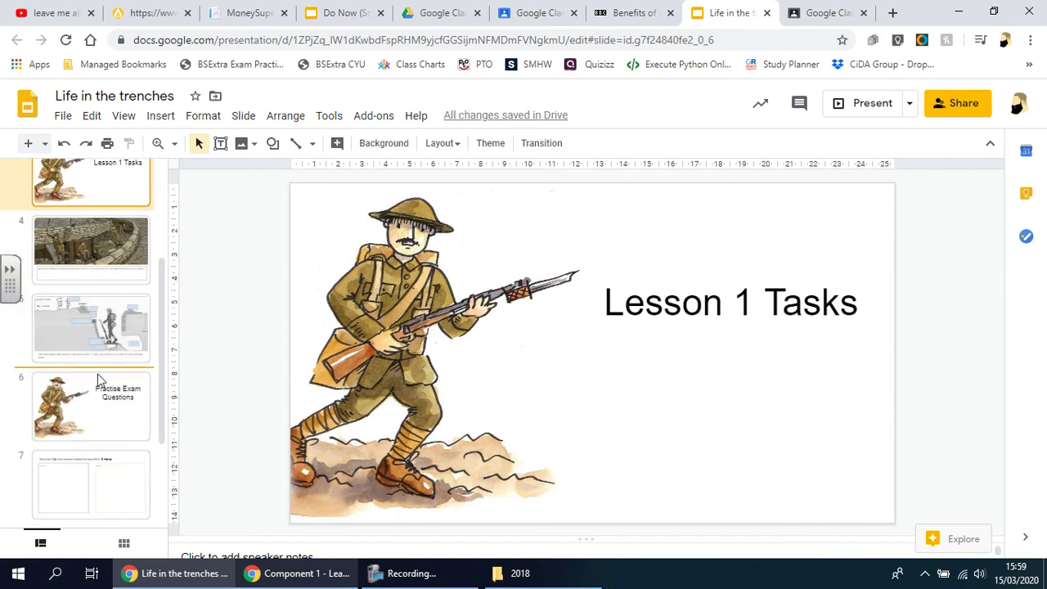
Change the copy's title from 'Lesson 1 Tasks' to 'Lesson 2 Tasks'
{"action": "left_click", "coordinate": [755, 299]}
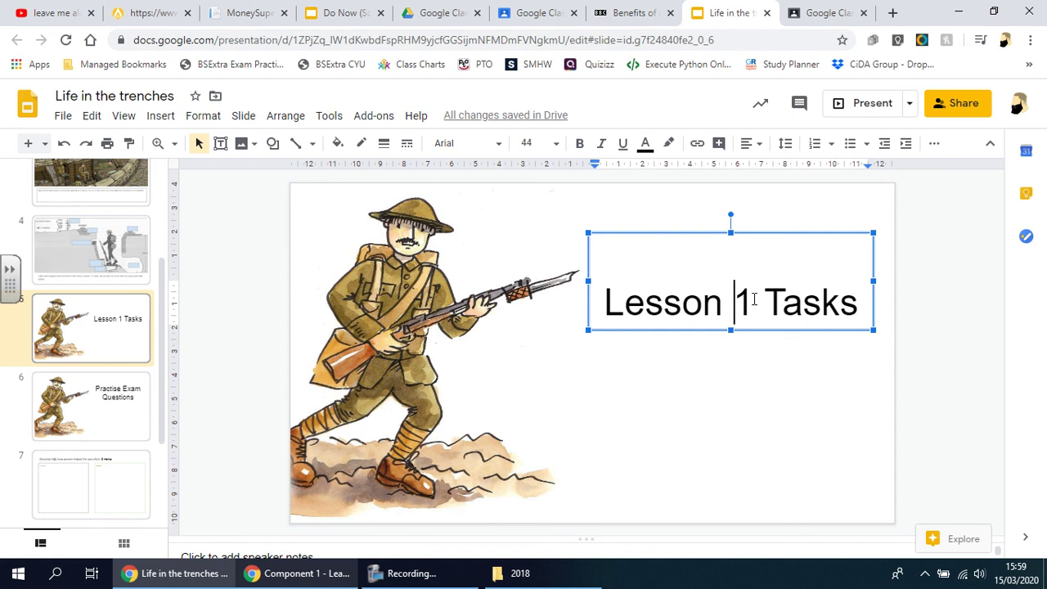
{"action": "key", "text": "Left"}
{"action": "key", "text": "BackSpace"}
{"action": "key", "text": "Delete"}
{"action": "type", "text": "2"}
{"action": "left_click_drag", "start_coordinate": [164, 329], "coordinate": [168, 178]}
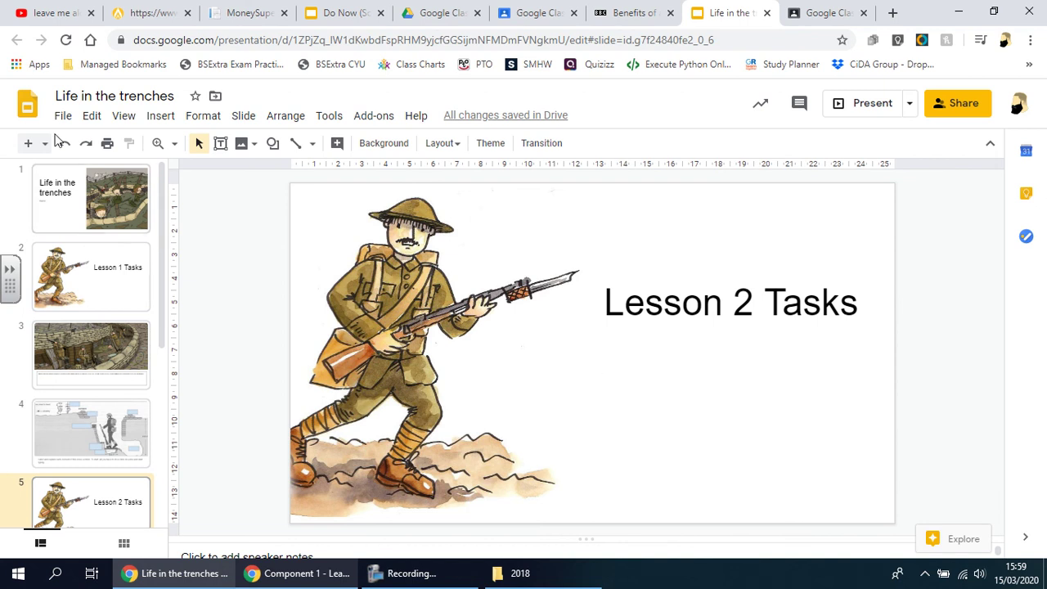
In the Google Classroom Training Drive folder, view the New menu's Google Slides option, then return to the deck
{"action": "left_click", "coordinate": [448, 29]}
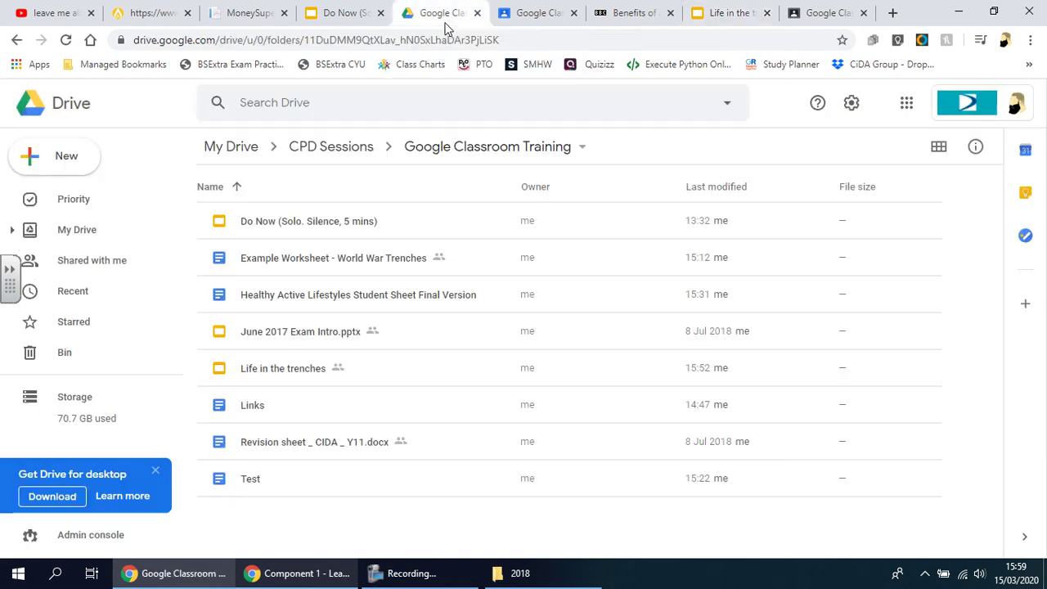
{"action": "left_click", "coordinate": [51, 159]}
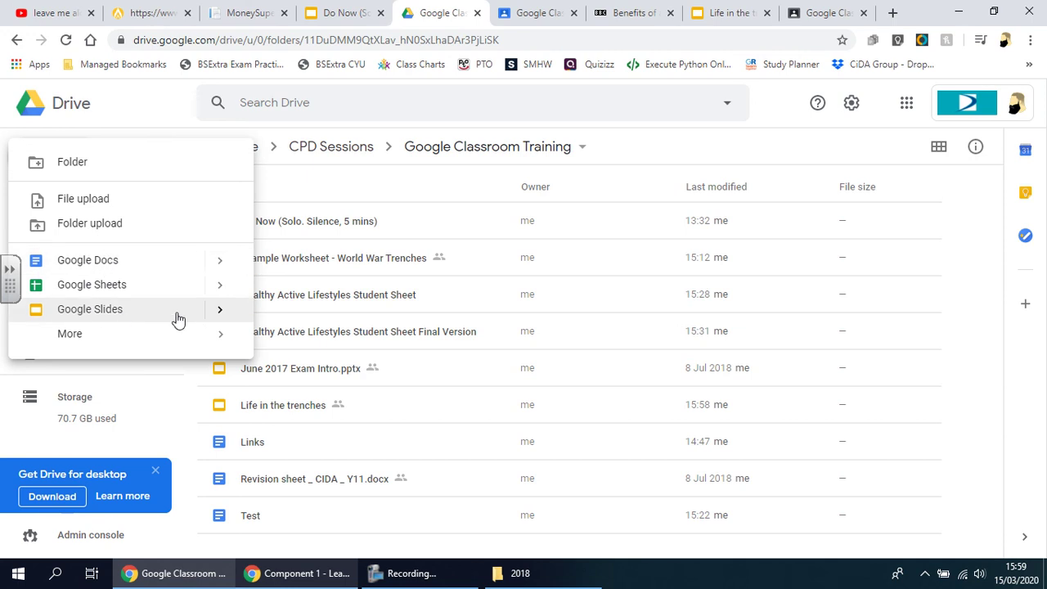
{"action": "mouse_move", "coordinate": [225, 316]}
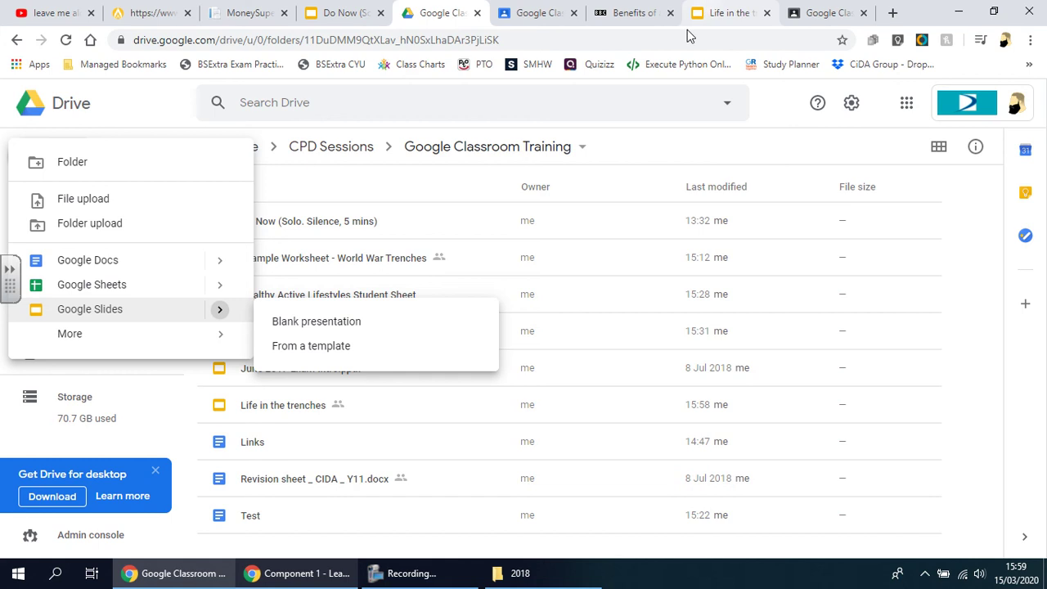
{"action": "left_click", "coordinate": [708, 10]}
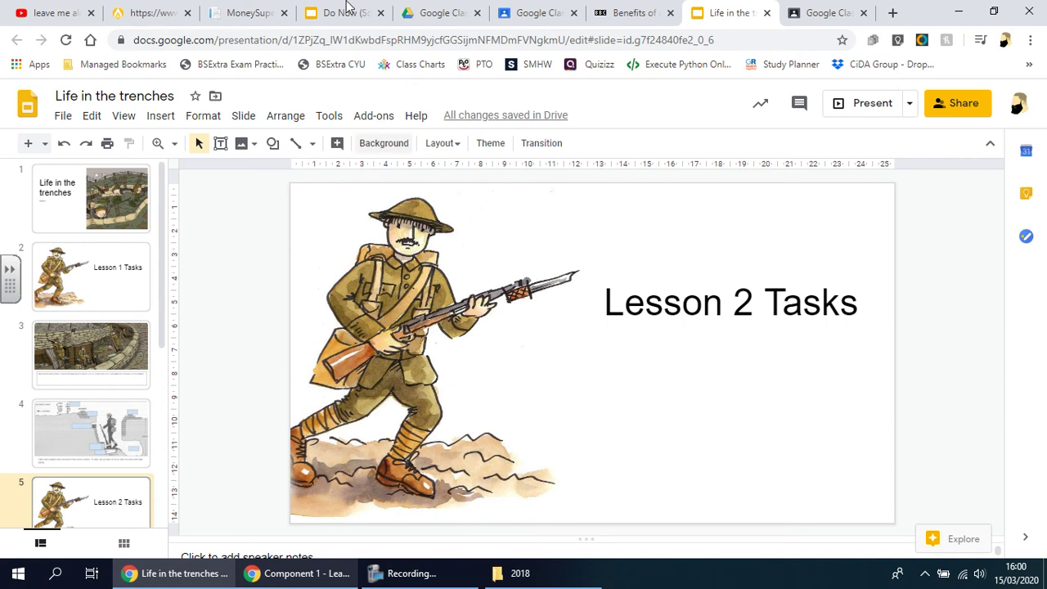
Switch to the Drive folder tab, then back to the Life in the trenches presentation
{"action": "left_click", "coordinate": [434, 13]}
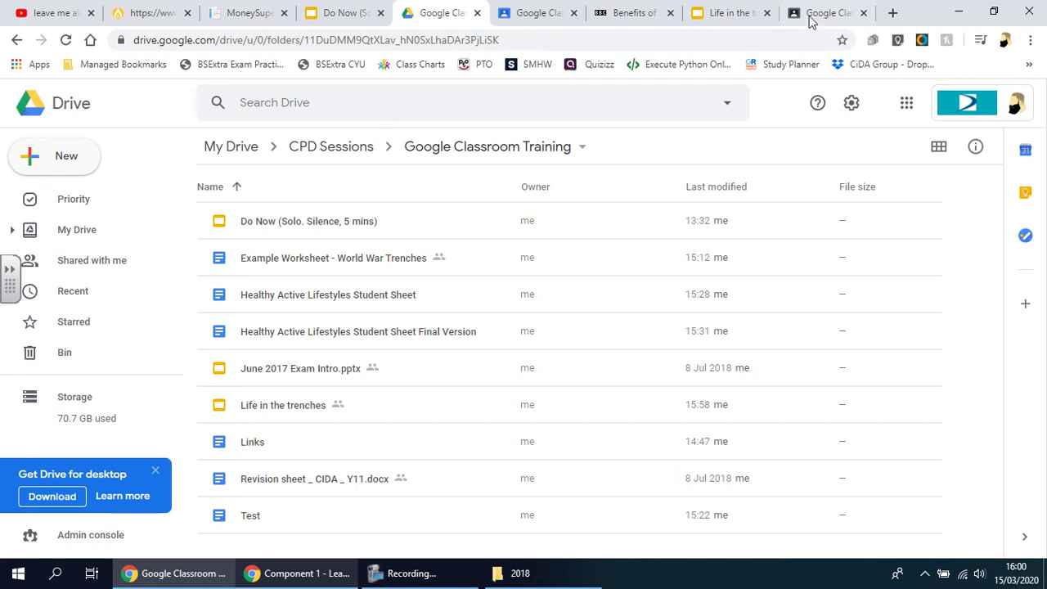
{"action": "left_click", "coordinate": [736, 12]}
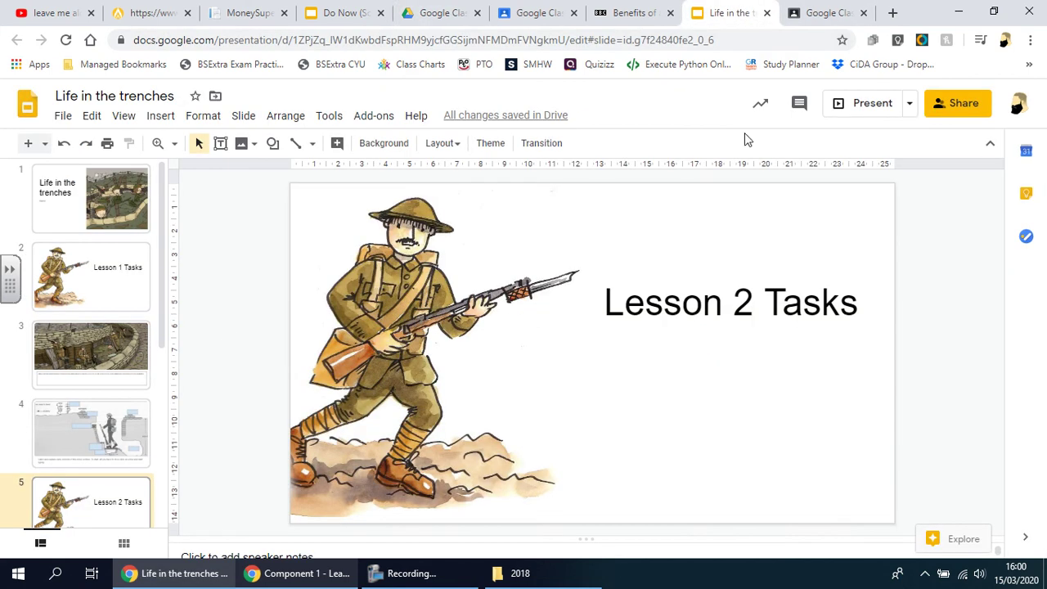
In the Google Classroom Training class's Classwork, create a new assignment
{"action": "left_click", "coordinate": [817, 18]}
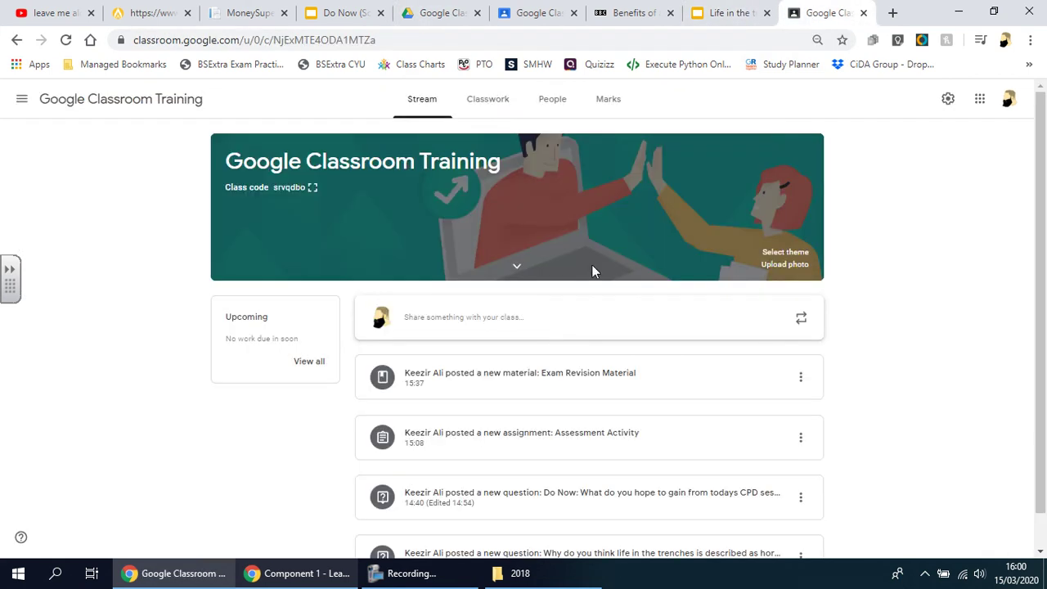
{"action": "left_click", "coordinate": [503, 99]}
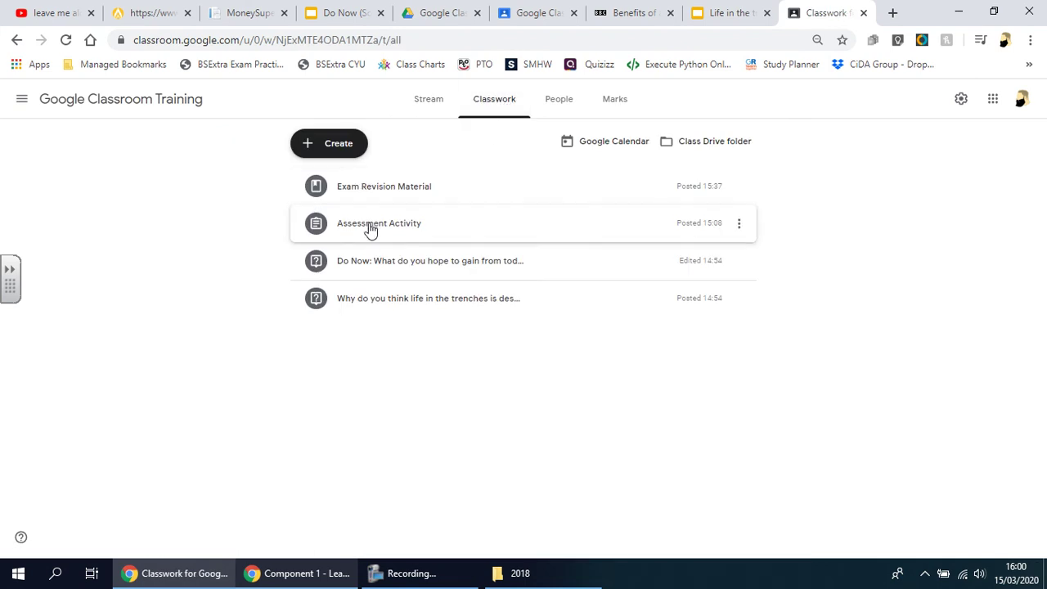
{"action": "left_click", "coordinate": [346, 148]}
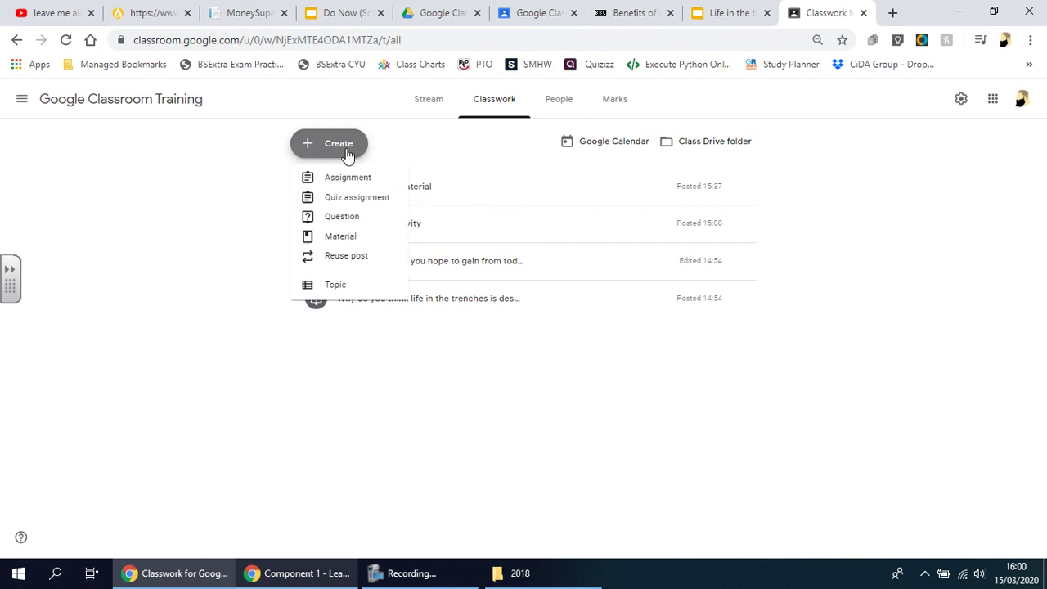
{"action": "left_click", "coordinate": [351, 180]}
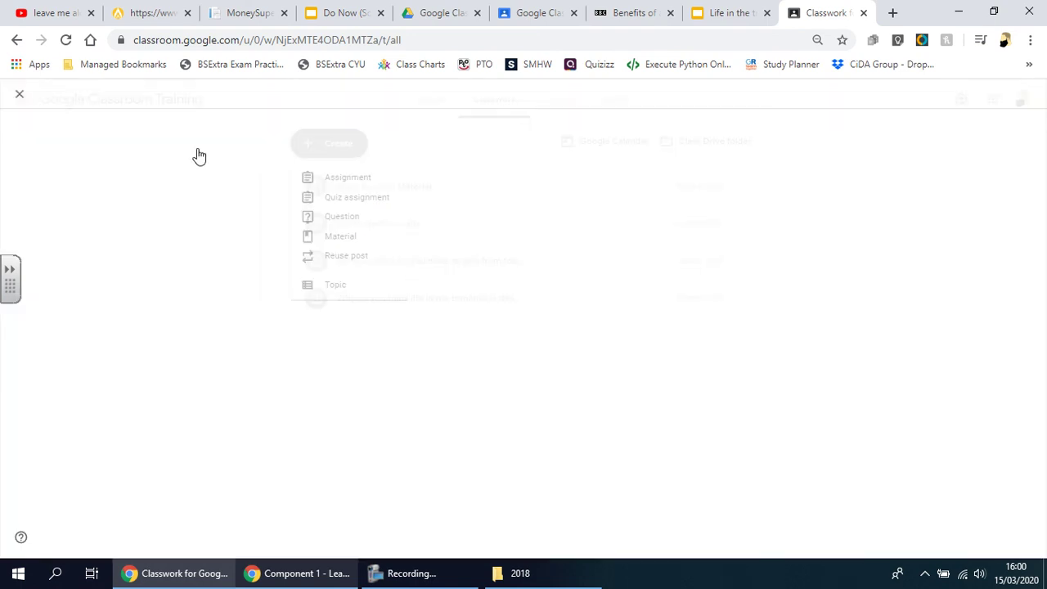
Title the assignment 'Homework E-Book'
{"action": "type", "text": "Revision"}
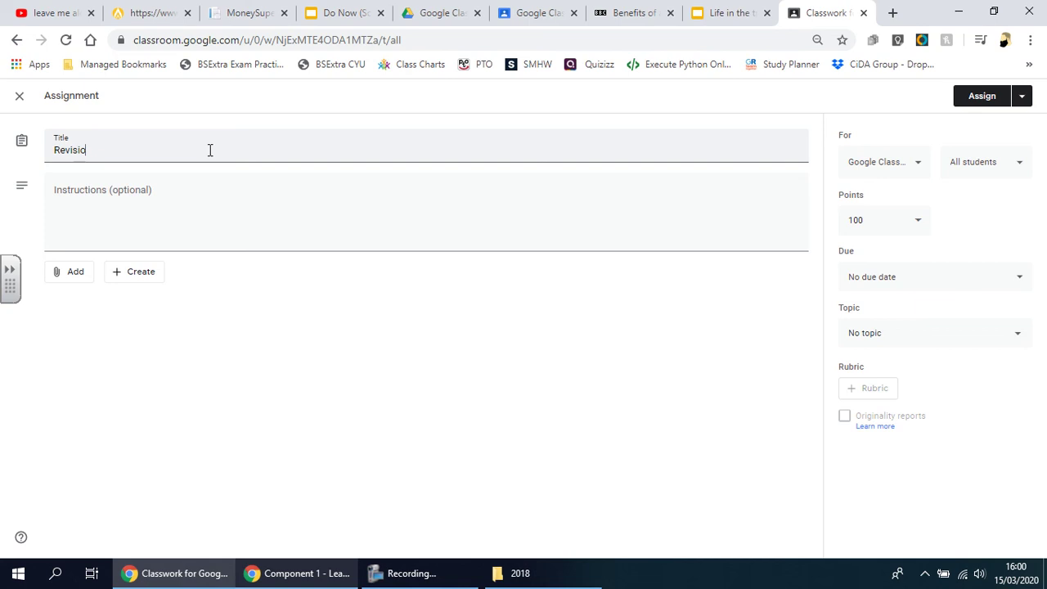
{"action": "key", "text": "BackSpace"}
{"action": "key", "text": "BackSpace"}
{"action": "key", "text": "BackSpace"}
{"action": "key", "text": "BackSpace"}
{"action": "key", "text": "BackSpace"}
{"action": "key", "text": "BackSpace"}
{"action": "key", "text": "BackSpace"}
{"action": "type", "text": "Homework Work"}
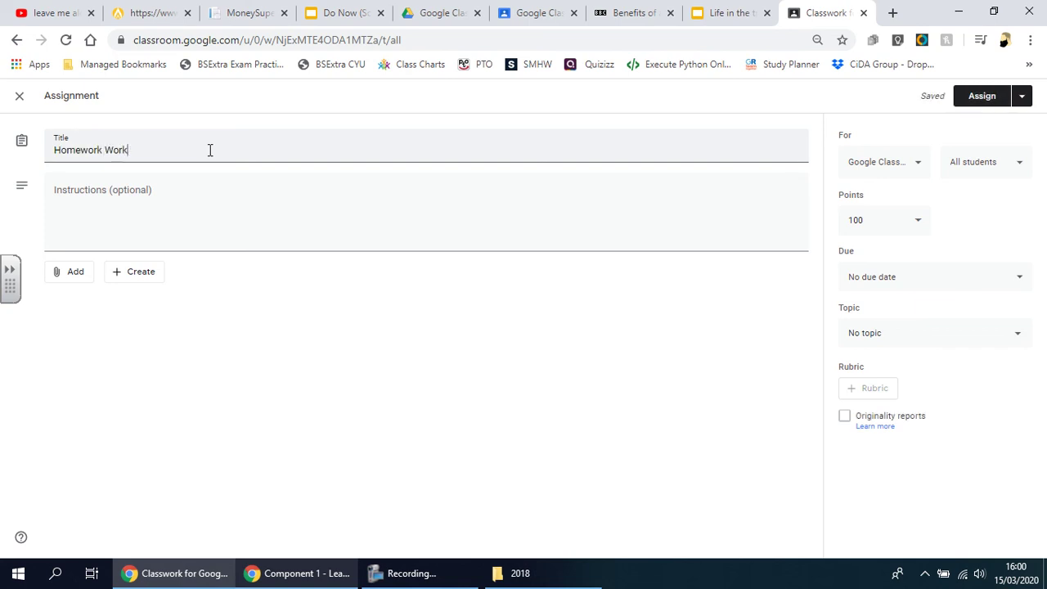
{"action": "key", "text": "BackSpace"}
{"action": "key", "text": "BackSpace"}
{"action": "key", "text": "BackSpace"}
{"action": "key", "text": "BackSpace"}
{"action": "key", "text": "BackSpace"}
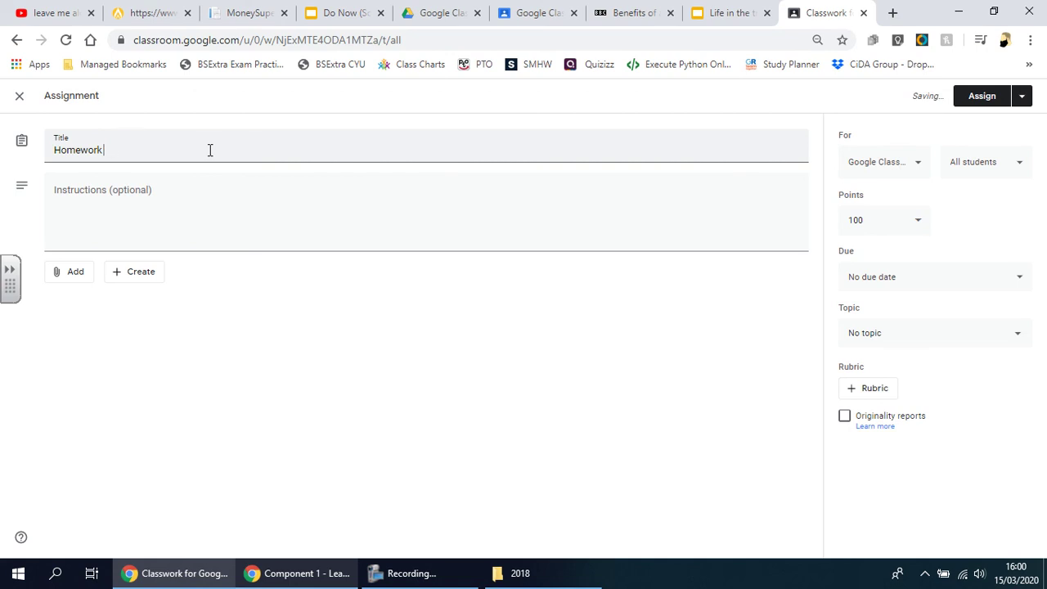
{"action": "type", "text": "EB"}
{"action": "type", "text": "Book"}
Attach the 'Life in the trenches' presentation from Google Drive's Recent files to the assignment
{"action": "left_click", "coordinate": [141, 178]}
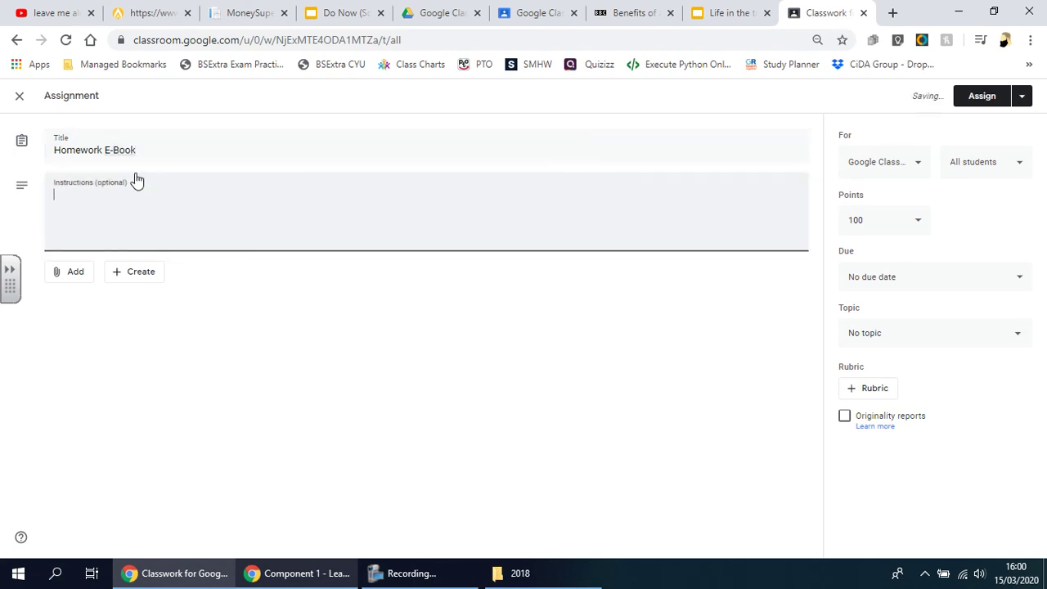
{"action": "left_click", "coordinate": [82, 273]}
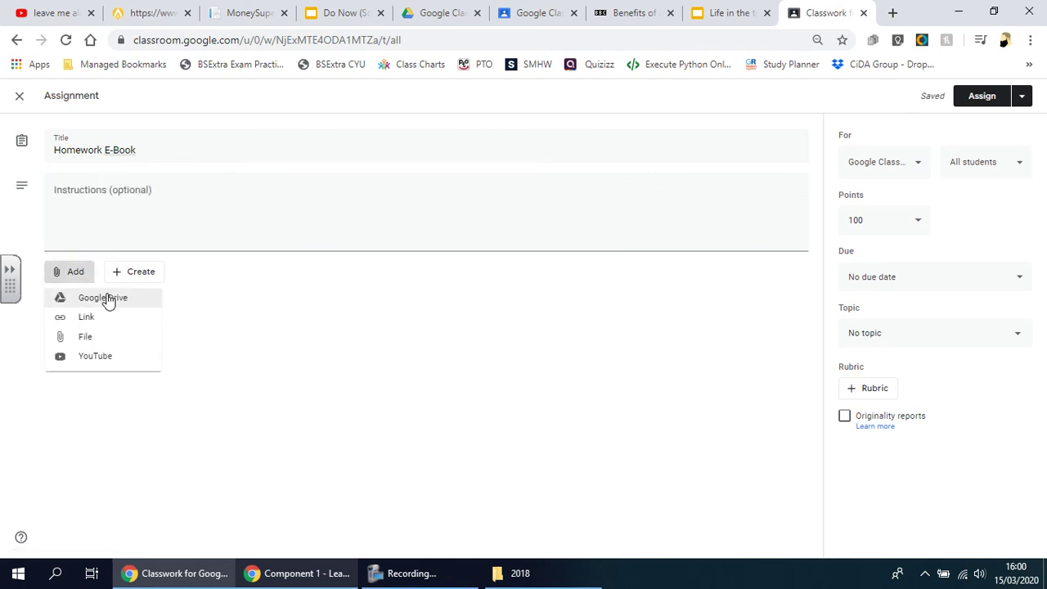
{"action": "left_click", "coordinate": [109, 300]}
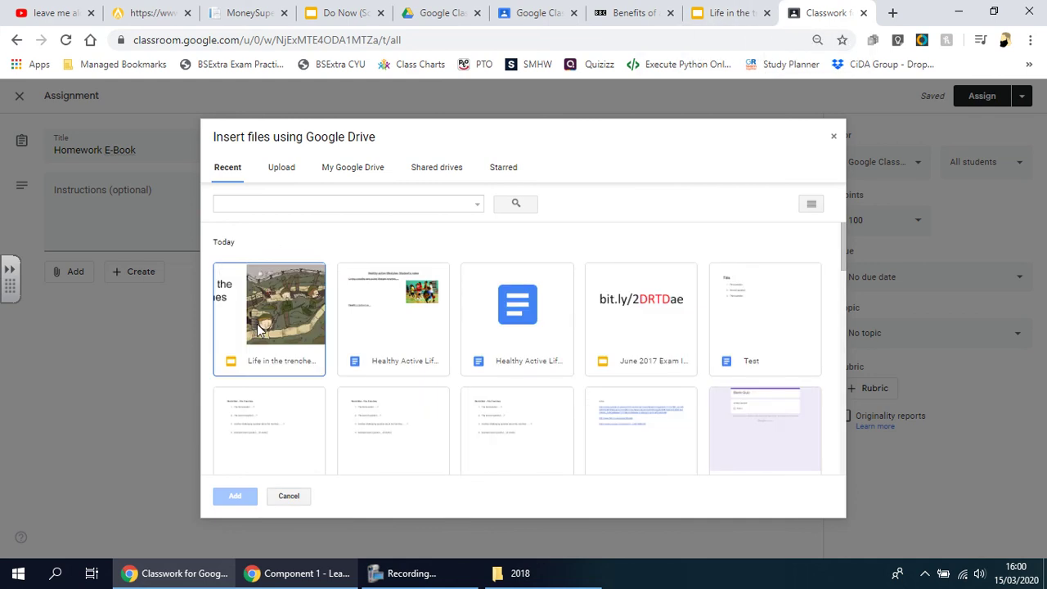
{"action": "left_click", "coordinate": [262, 328]}
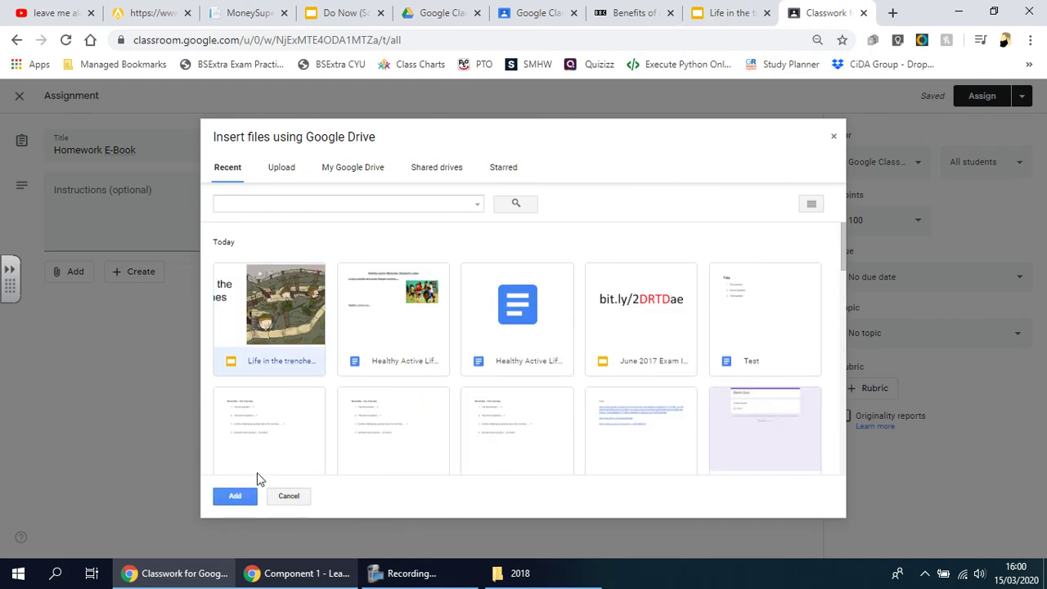
{"action": "left_click", "coordinate": [239, 495]}
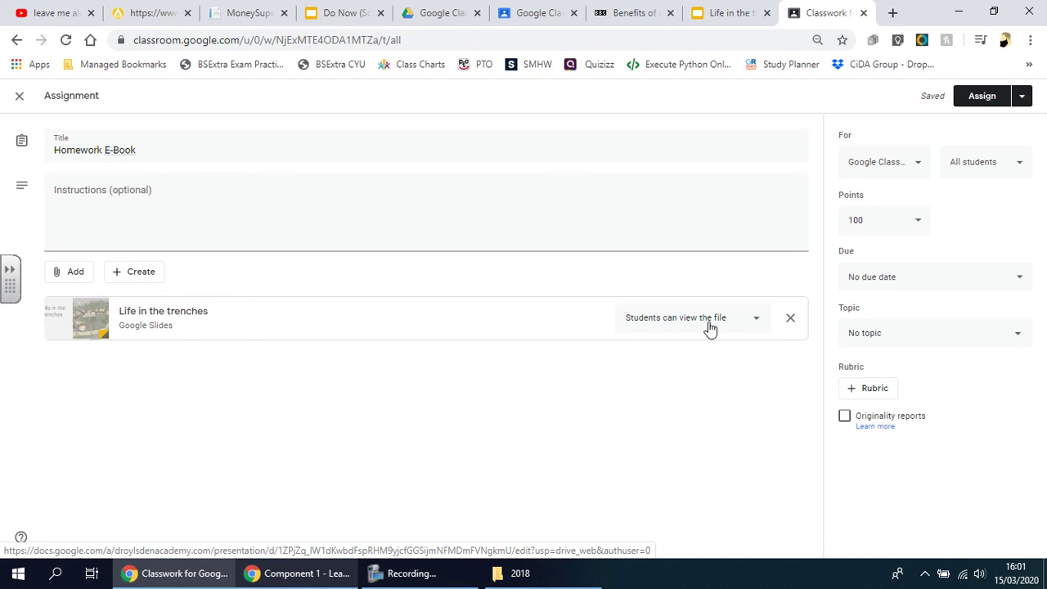
Set the attachment to 'Make a copy for each student', due 16 March, then open the deck
{"action": "left_click", "coordinate": [756, 321]}
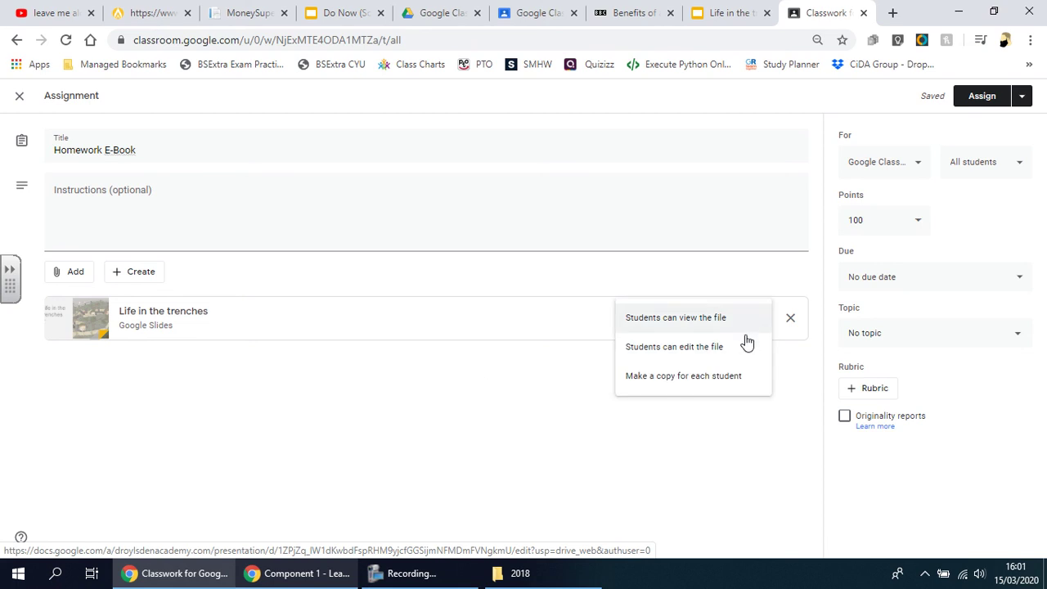
{"action": "left_click", "coordinate": [690, 381]}
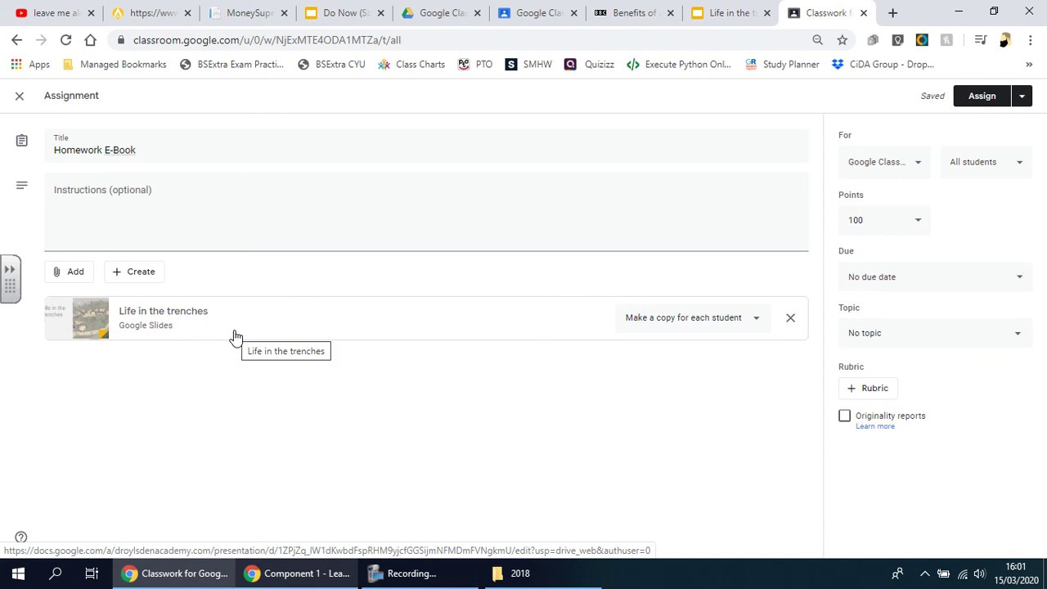
{"action": "left_click", "coordinate": [974, 286]}
{"action": "left_click", "coordinate": [970, 332]}
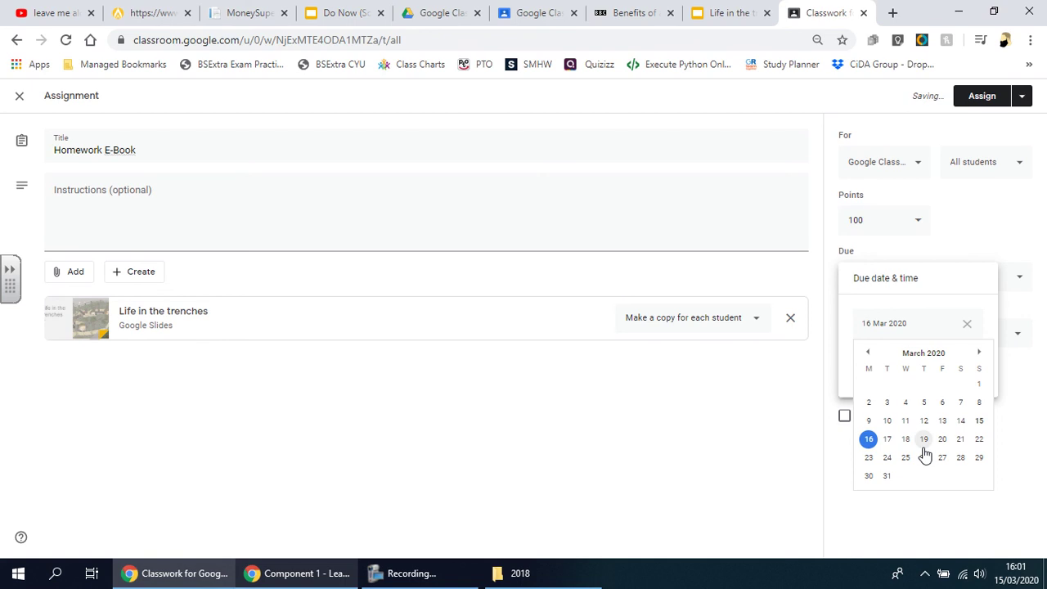
{"action": "left_click", "coordinate": [685, 423]}
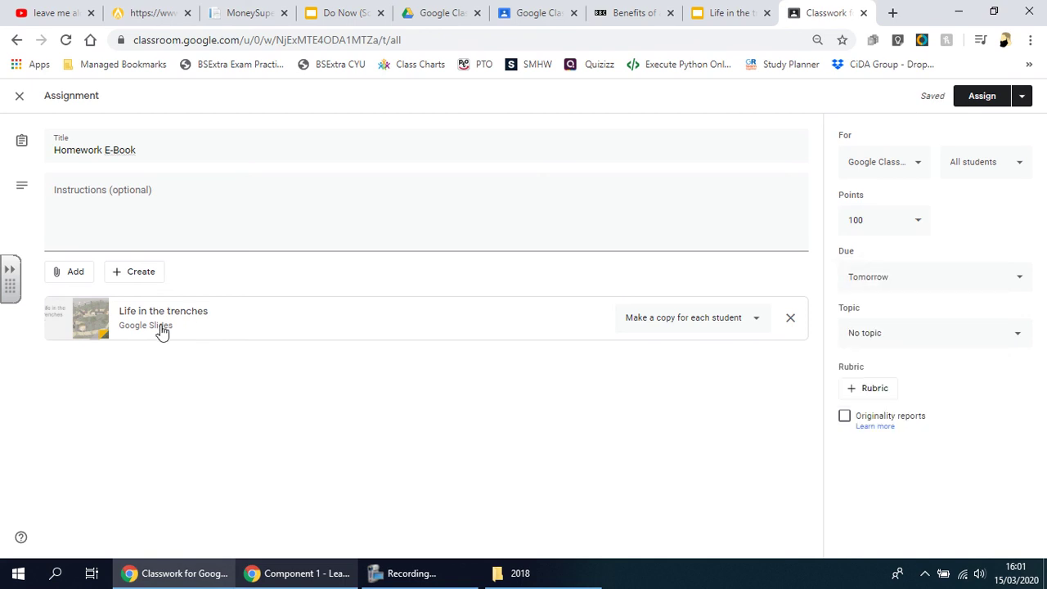
{"action": "left_click", "coordinate": [161, 325]}
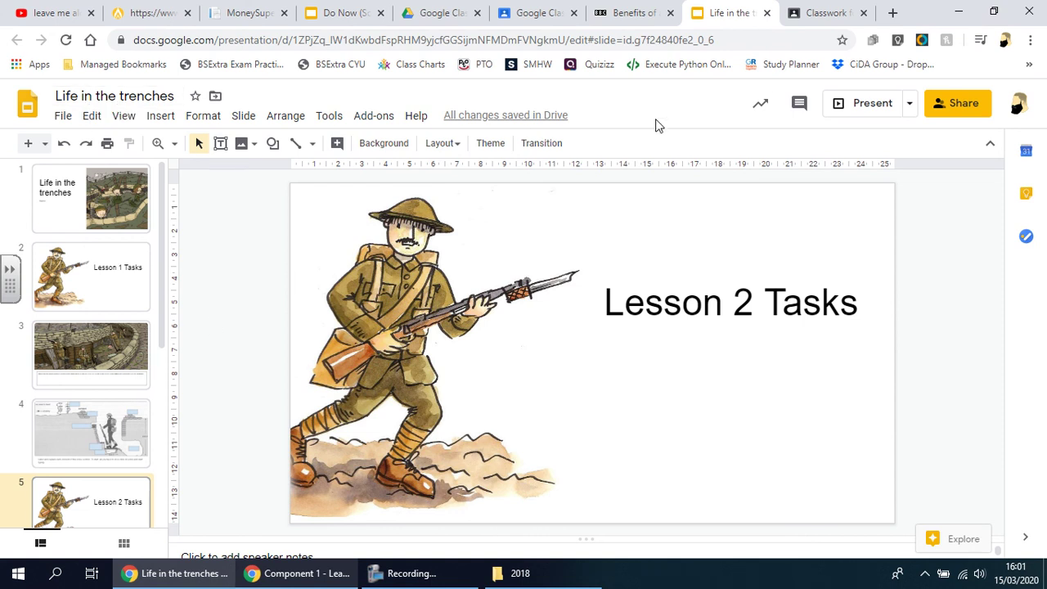
Keep the title as 'Homework E-Book' and assign it to the class
{"action": "left_click", "coordinate": [806, 12]}
{"action": "left_click", "coordinate": [154, 153]}
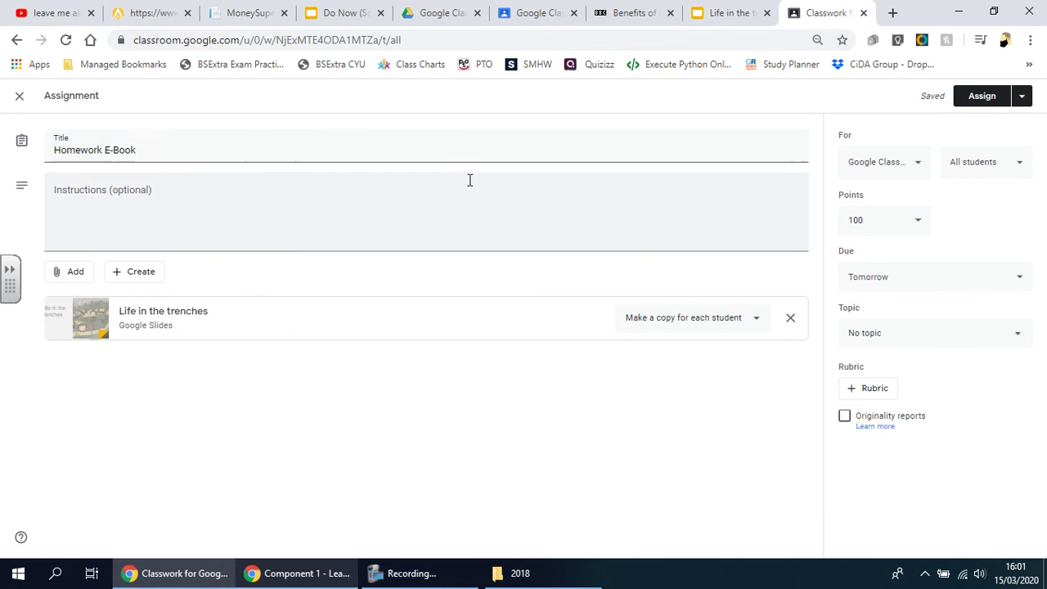
{"action": "type", "text": "L"}
{"action": "key", "text": "BackSpace"}
{"action": "key", "text": "BackSpace"}
{"action": "key", "text": "BackSpace"}
{"action": "key", "text": "BackSpace"}
{"action": "key", "text": "BackSpace"}
{"action": "key", "text": "BackSpace"}
{"action": "key", "text": "BackSpace"}
{"action": "key", "text": "BackSpace"}
{"action": "key", "text": "BackSpace"}
{"action": "left_click", "coordinate": [974, 98]}
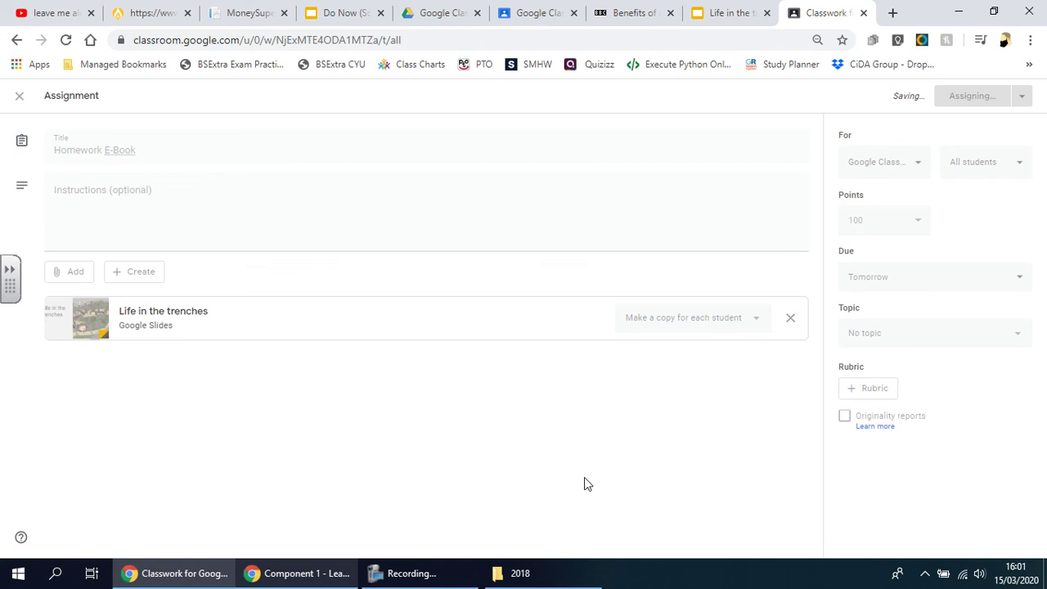